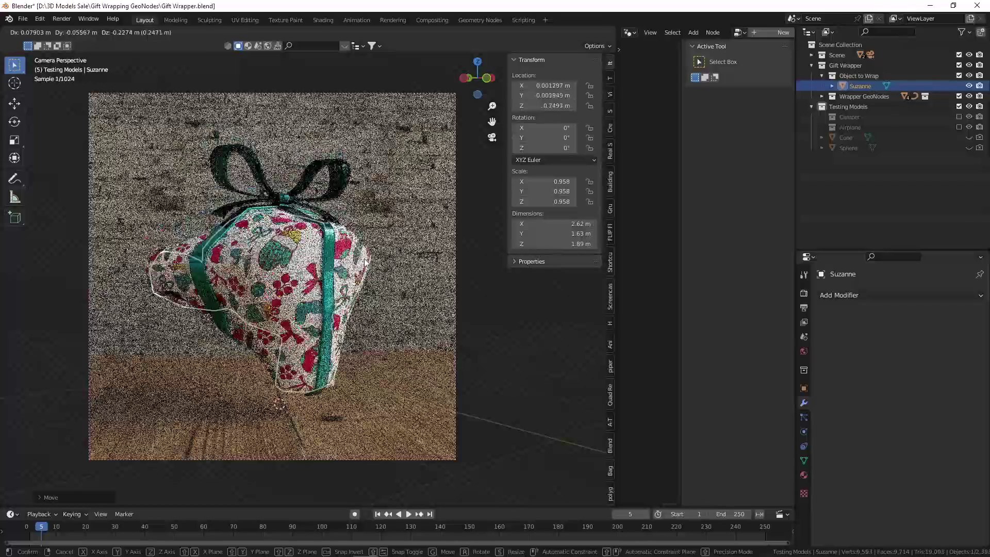
- Finish moving Suzanne under the wrapping and select the wrapping object to work on its Gift Wrapper modifier settings
{"action": "left_click", "coordinate": [358, 234]}
{"action": "left_click", "coordinate": [283, 209]}
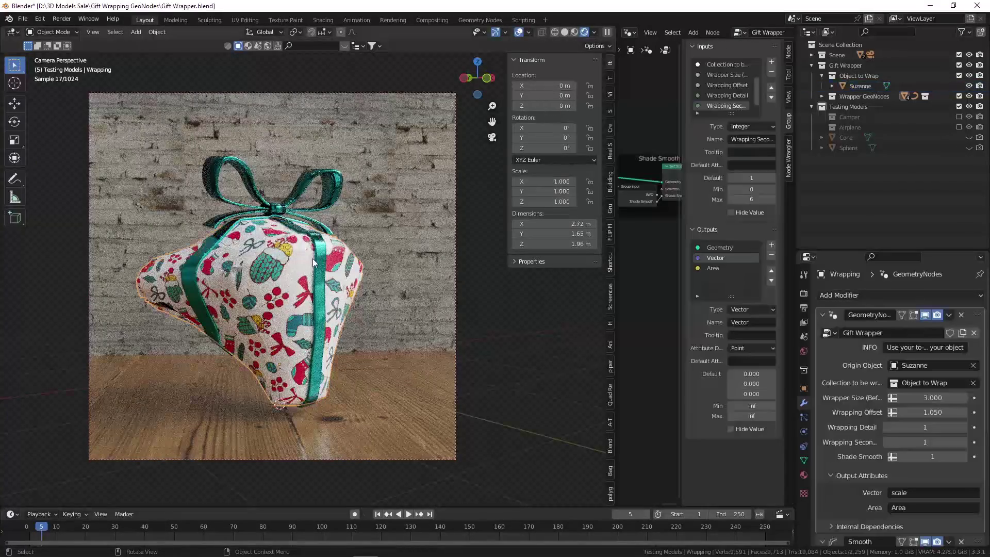
{"action": "scroll", "coordinate": [923, 425], "scroll_direction": "down", "scroll_amount": 2}
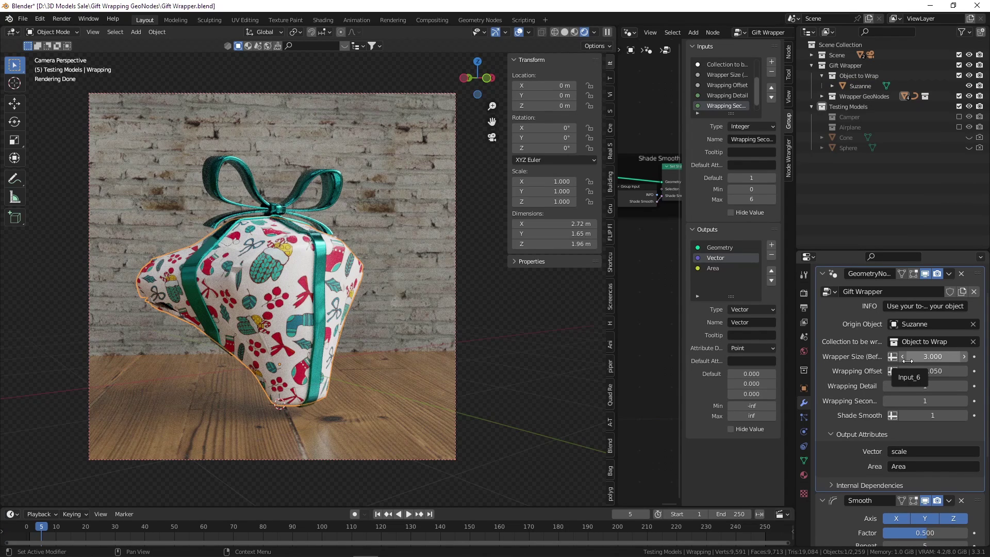
- Try Wrapper Size values of about 2.05, 1.02 and 1.41 on the Gift Wrapper modifier and restore it to 3
{"action": "left_click_drag", "start_coordinate": [922, 356], "coordinate": [781, 355]}
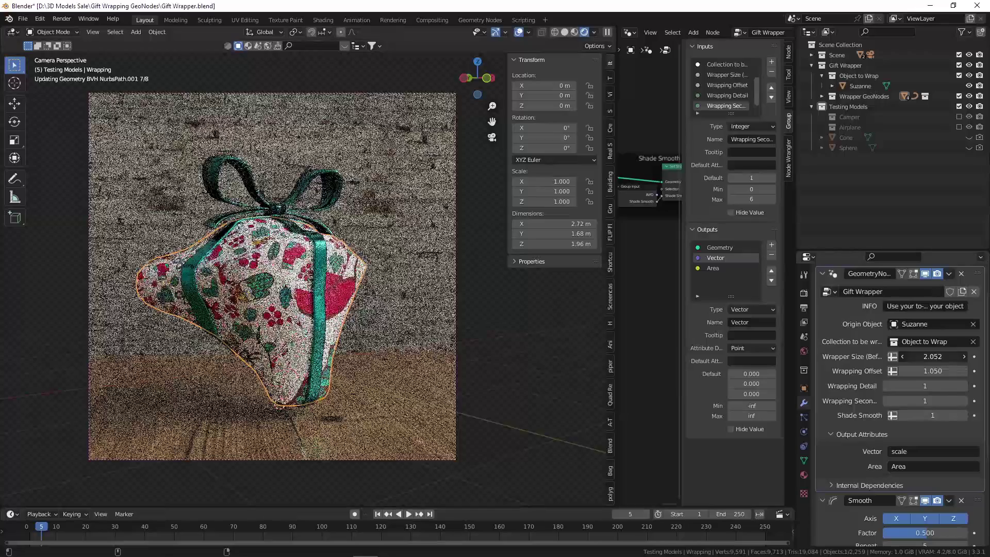
{"action": "left_click_drag", "start_coordinate": [735, 356], "coordinate": [583, 356]}
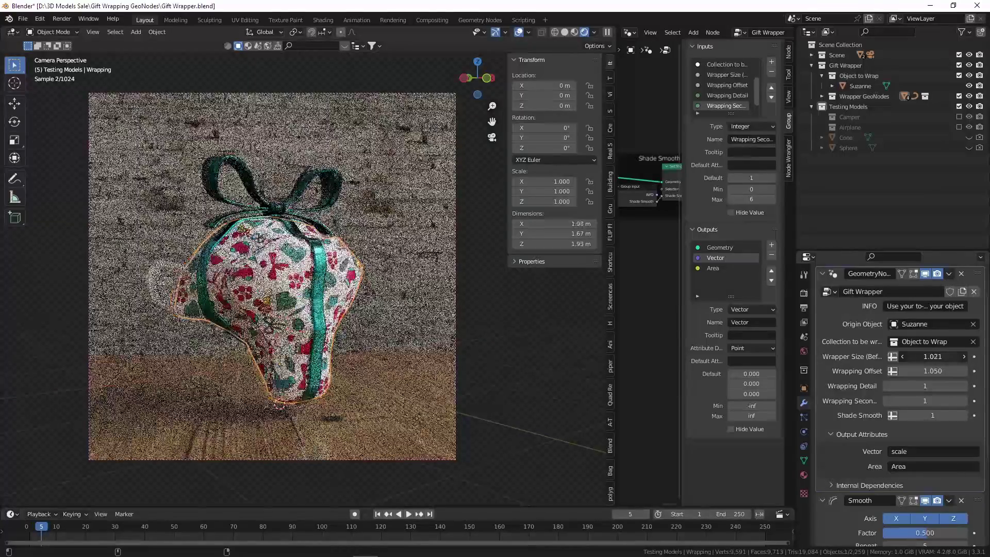
{"action": "left_click_drag", "start_coordinate": [933, 356], "coordinate": [975, 356]}
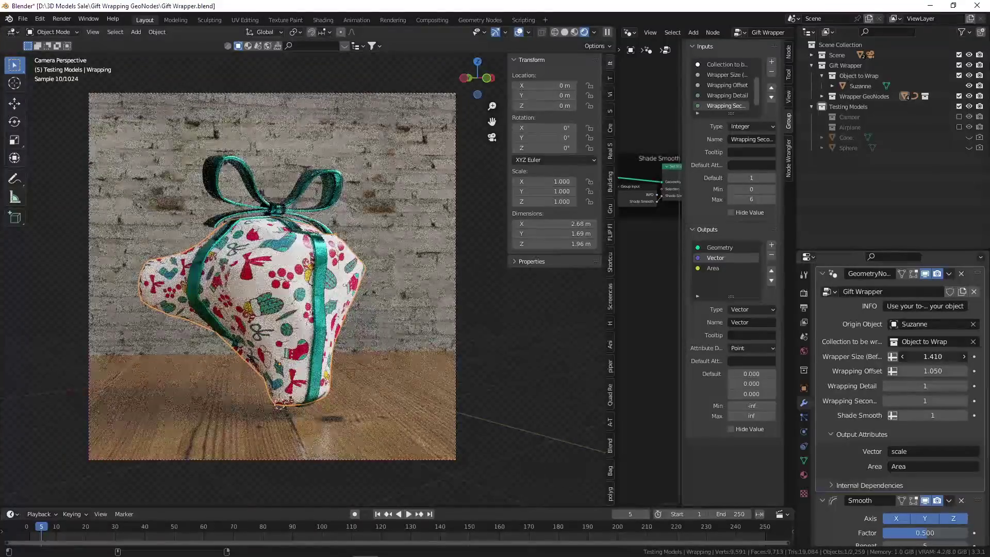
{"action": "scroll", "coordinate": [935, 357], "scroll_direction": "down", "scroll_amount": 2}
{"action": "left_click_drag", "start_coordinate": [931, 315], "coordinate": [885, 315]}
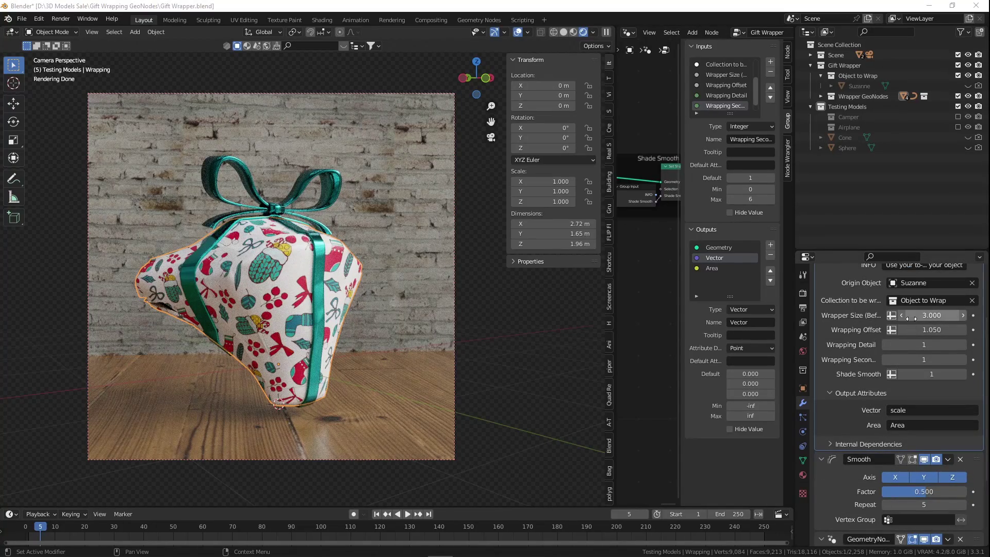
{"action": "left_click_drag", "start_coordinate": [923, 328], "coordinate": [922, 328]}
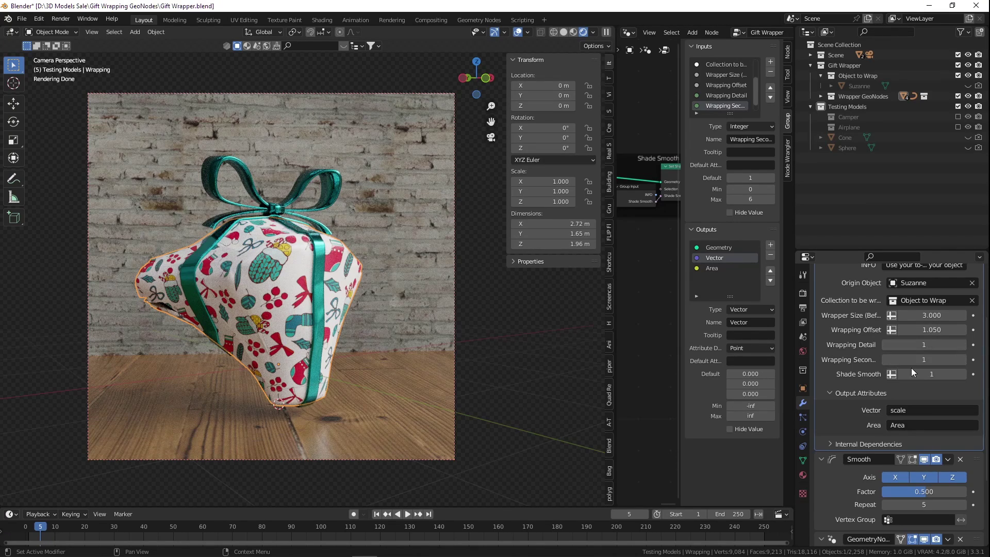
- Raise the Gift Wrapper's secondary wrapping value to 3 and its Wrapper Size to 3.02
{"action": "left_click", "coordinate": [963, 359]}
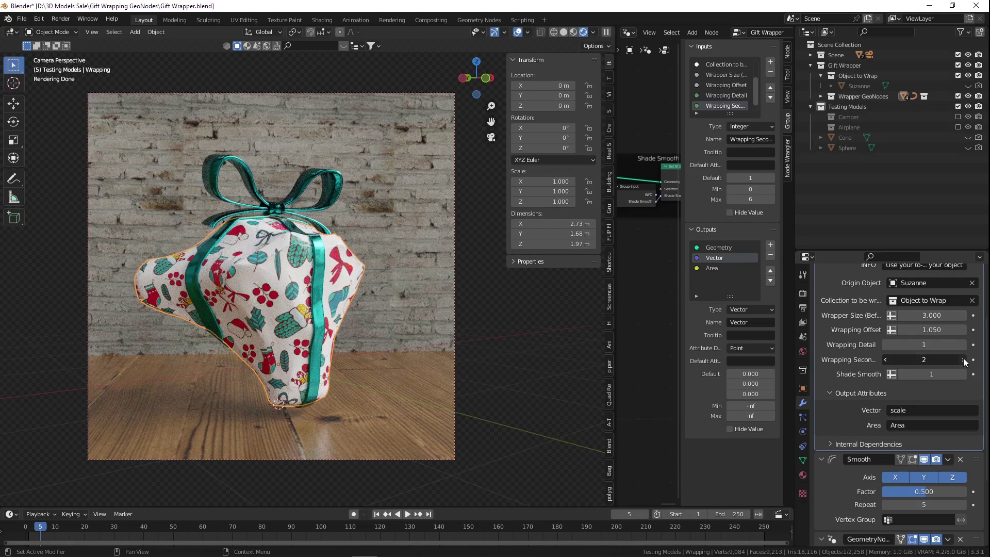
{"action": "left_click", "coordinate": [963, 359]}
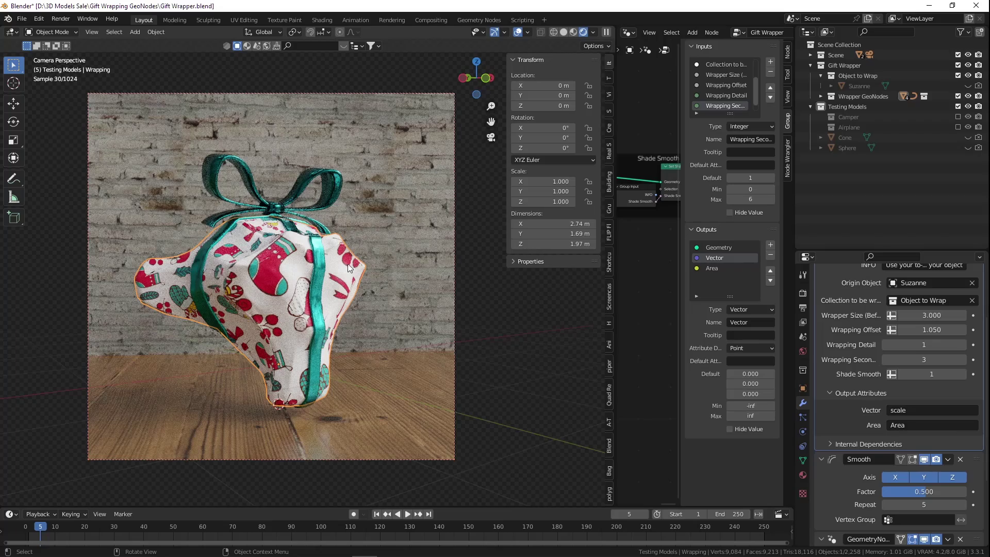
{"action": "left_click", "coordinate": [963, 316]}
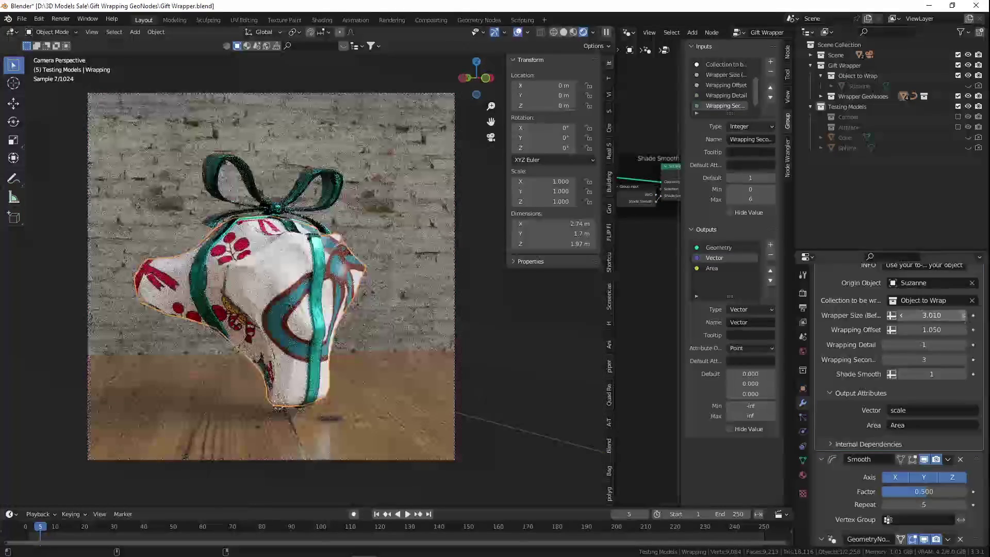
{"action": "left_click", "coordinate": [963, 316]}
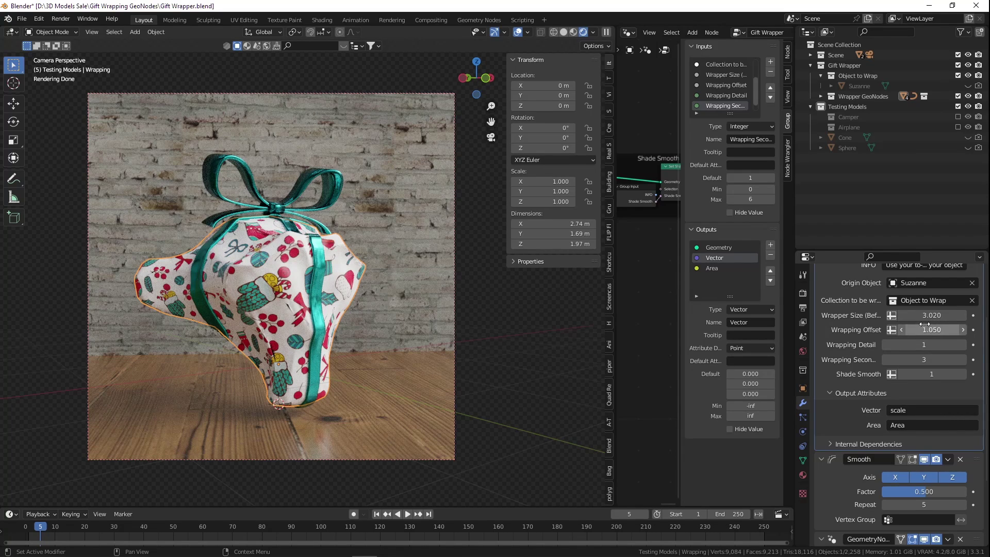
- Return the secondary wrapping value to 1 and the Wrapper Size to 3
{"action": "left_click", "coordinate": [886, 361]}
{"action": "left_click", "coordinate": [887, 361]}
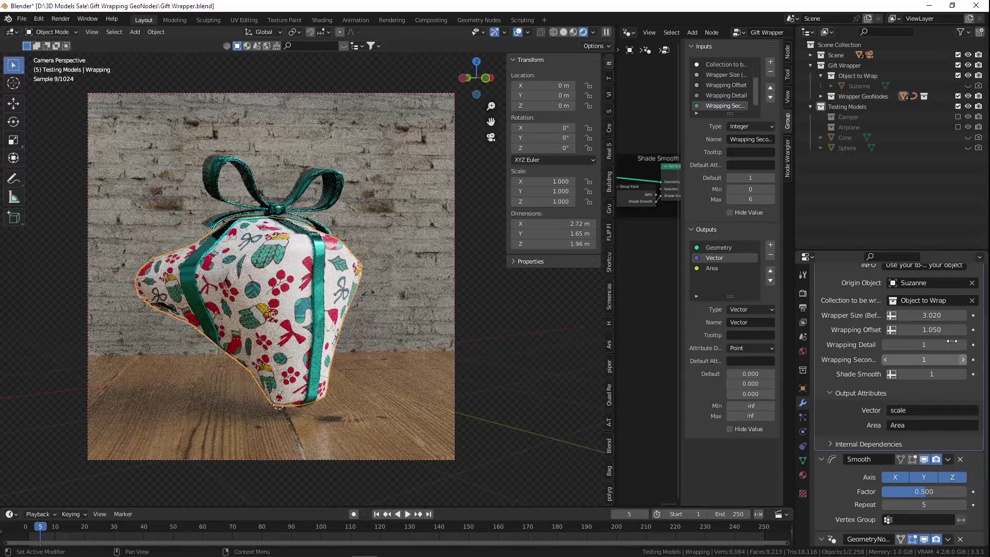
{"action": "double_click", "coordinate": [935, 315]}
{"action": "type", "text": "3"}
{"action": "key", "text": "Return"}
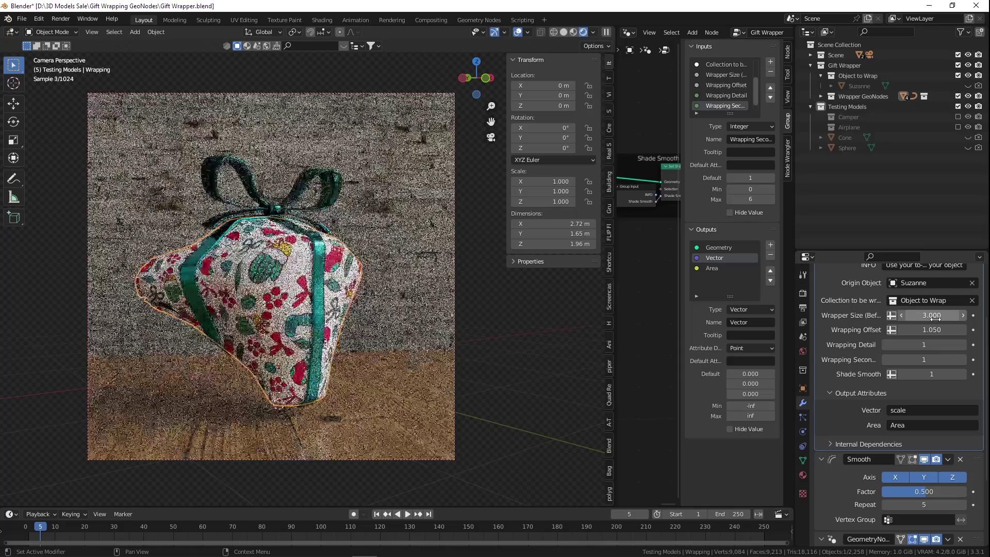
- Turn off smooth shading on the wrapping by setting the Gift Wrapper's Shade Smooth value to 0
{"action": "scroll", "coordinate": [938, 367], "scroll_direction": "down", "scroll_amount": 2}
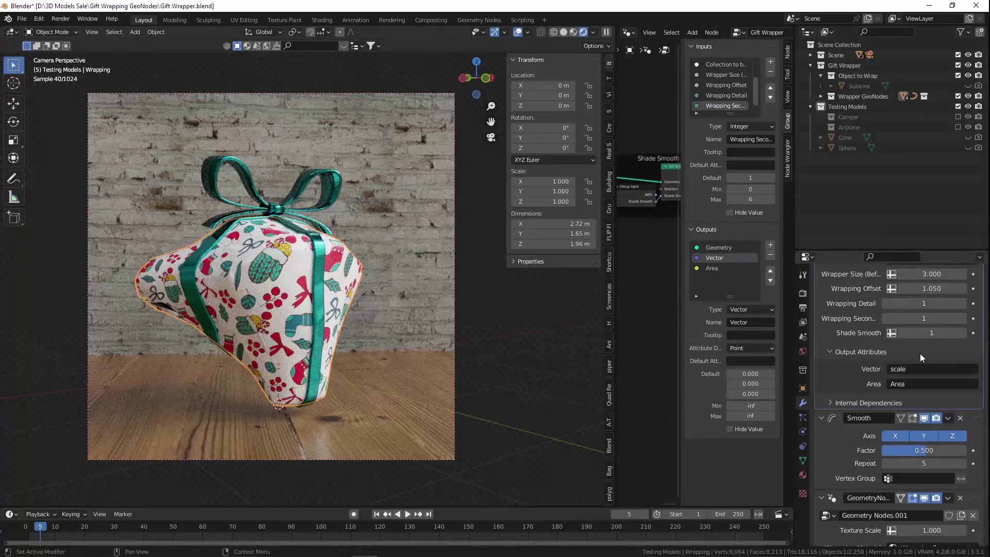
{"action": "scroll", "coordinate": [920, 357], "scroll_direction": "down", "scroll_amount": 2}
{"action": "scroll", "coordinate": [905, 352], "scroll_direction": "up", "scroll_amount": 2}
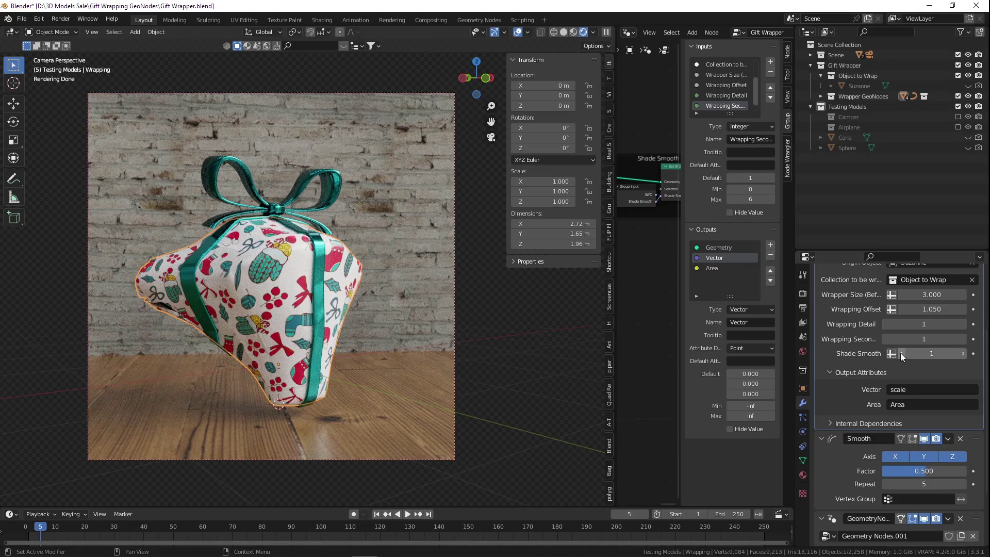
{"action": "left_click", "coordinate": [901, 353]}
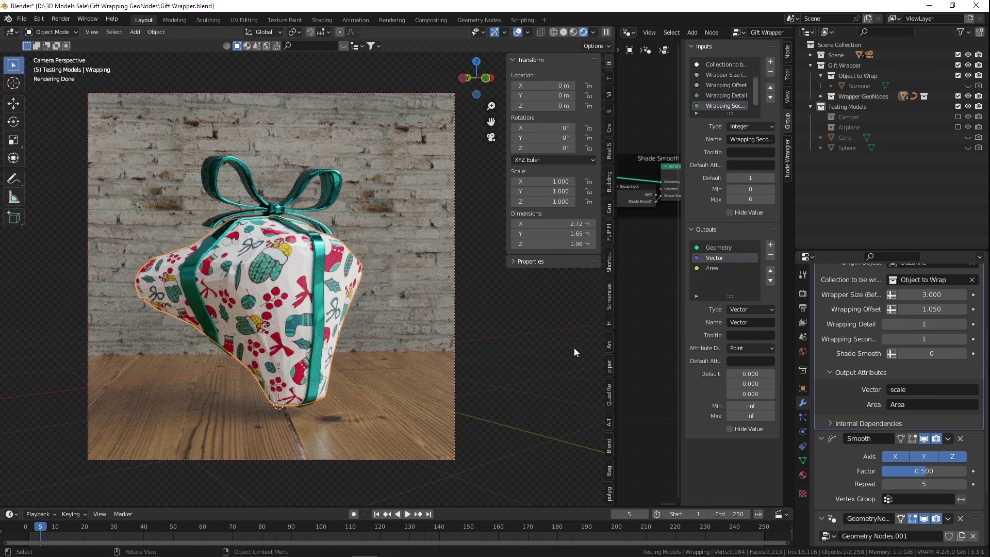
- Set the Smooth modifier's Repeat to 0 on the wrapping
{"action": "scroll", "coordinate": [920, 364], "scroll_direction": "down", "scroll_amount": 4}
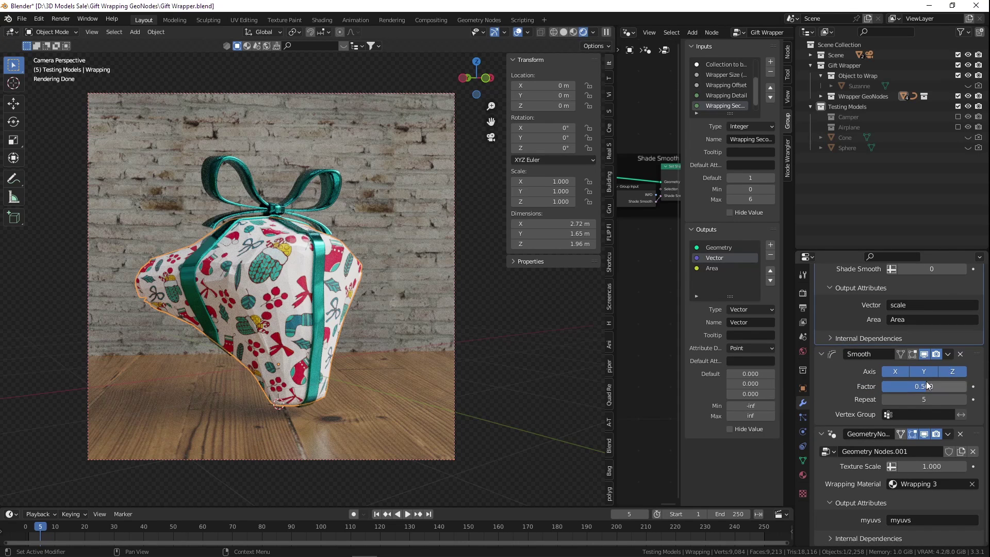
{"action": "left_click", "coordinate": [829, 380]}
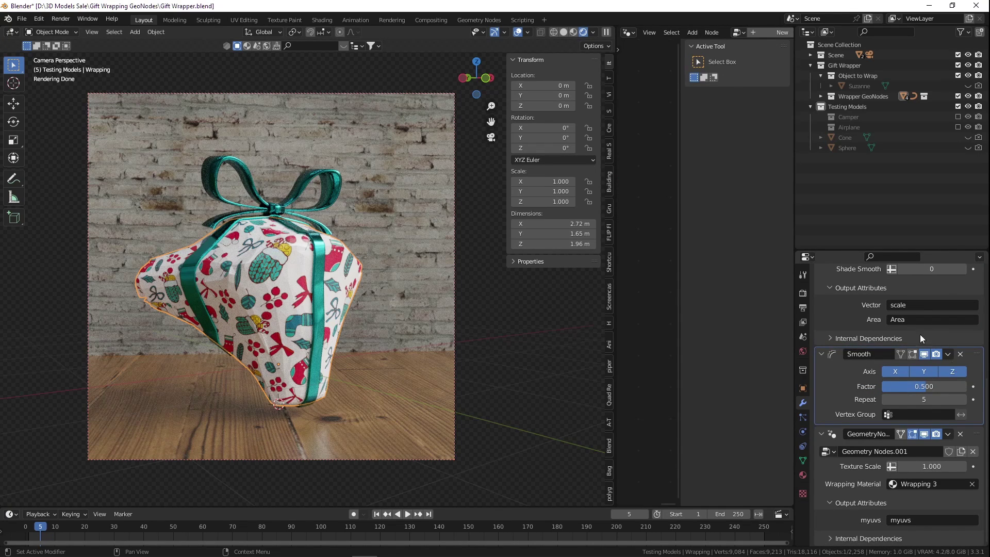
{"action": "left_click", "coordinate": [938, 396]}
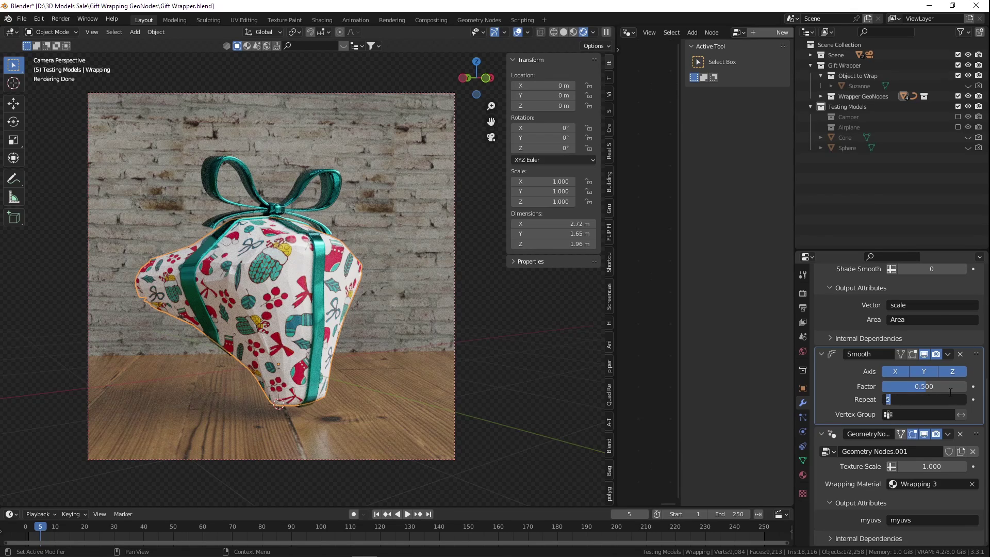
{"action": "type", "text": "0"}
{"action": "key", "text": "Return"}
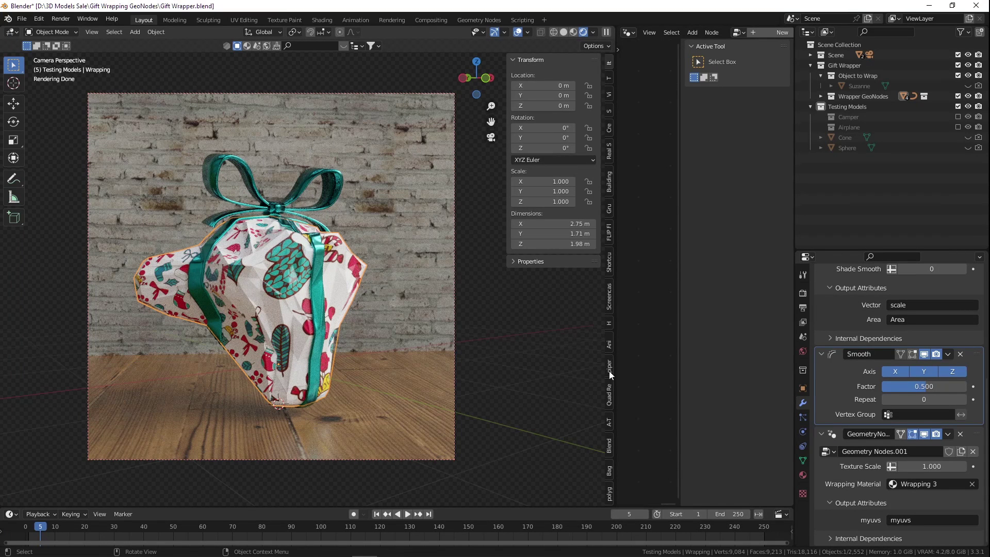
- Set the wrapping's Smooth modifier Repeat back to 5
{"action": "left_click", "coordinate": [907, 399]}
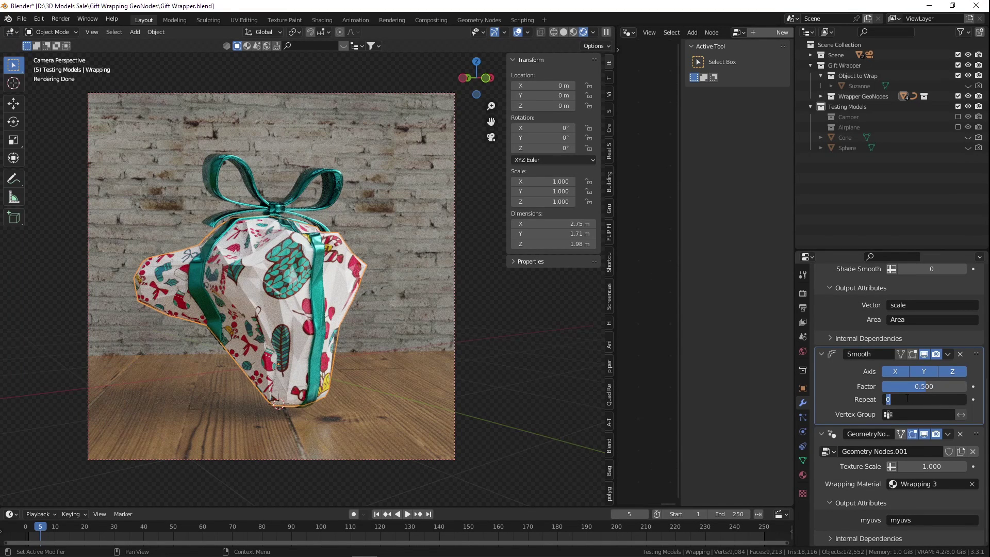
{"action": "type", "text": "5"}
{"action": "key", "text": "Return"}
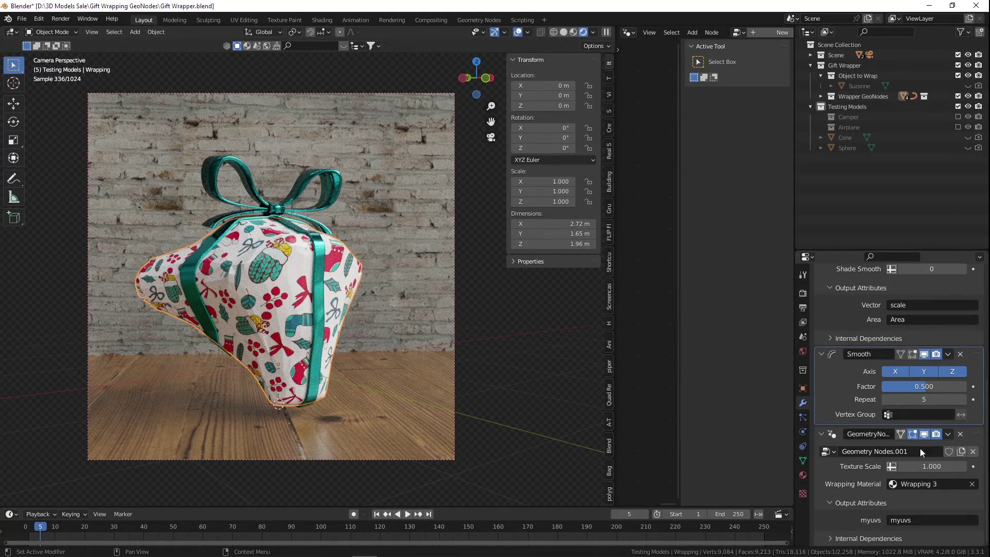
- Set the wrapping's Texture Scale to 1.1 and switch its material to the yellow Christmas-tree paper
{"action": "left_click", "coordinate": [825, 465]}
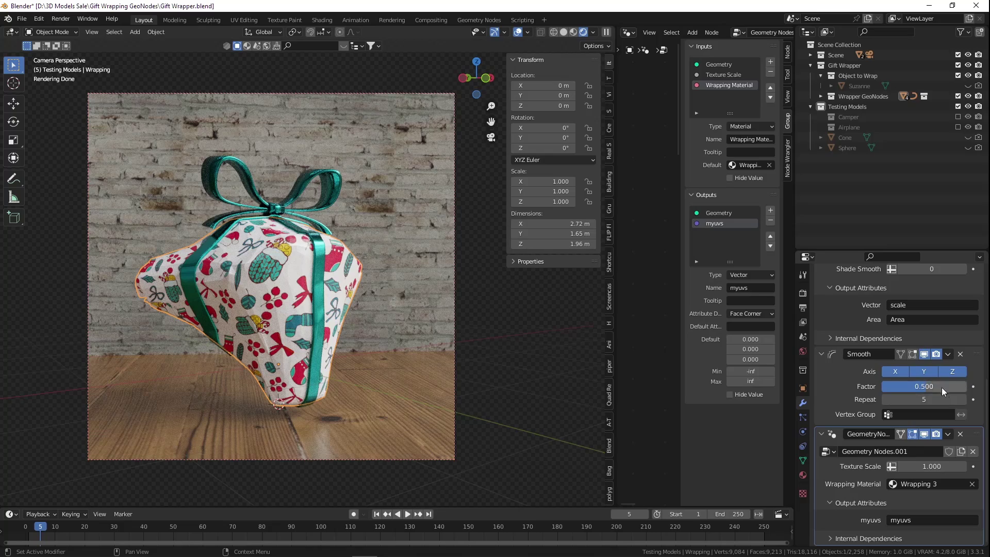
{"action": "left_click_drag", "start_coordinate": [914, 466], "coordinate": [925, 467]}
{"action": "left_click", "coordinate": [924, 484]}
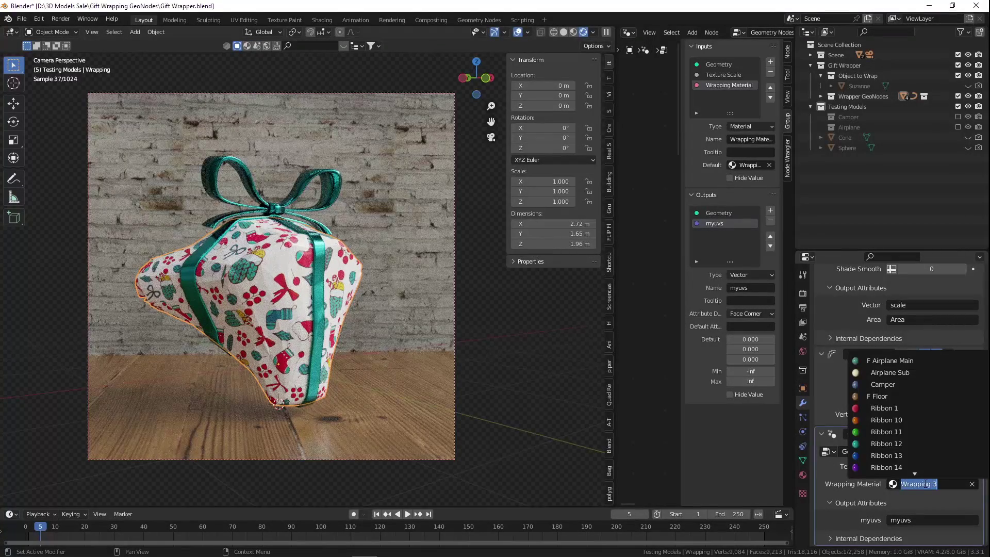
{"action": "type", "text": "wra"}
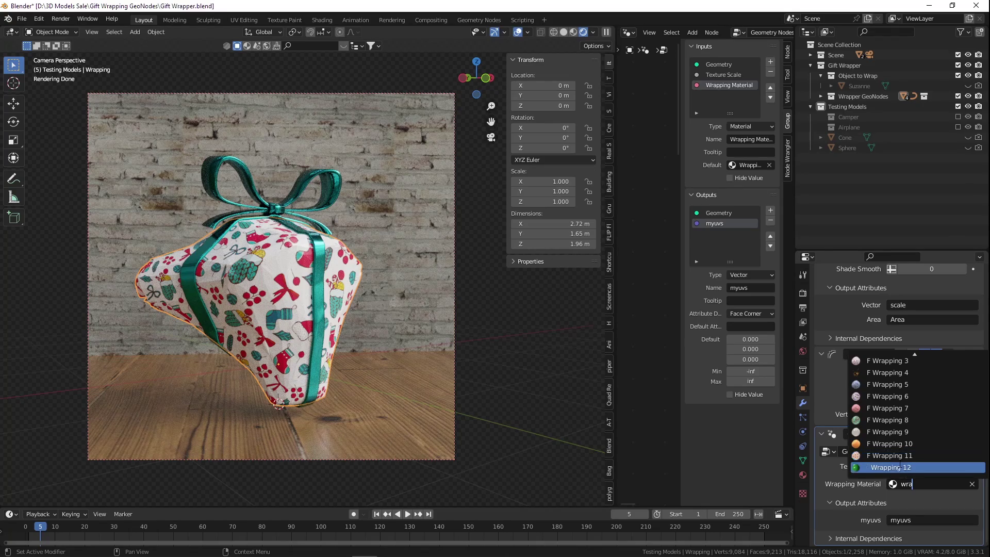
{"action": "left_click", "coordinate": [902, 456]}
- Try Wrapping 7 as the wrapping material, and switch it to Wrapping 5
{"action": "left_click", "coordinate": [917, 484]}
{"action": "type", "text": "wr"}
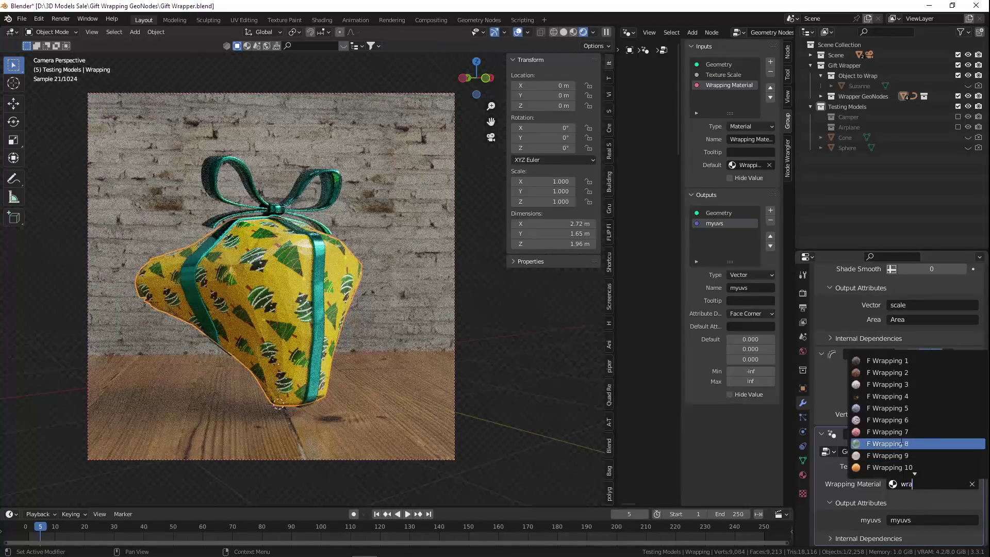
{"action": "left_click", "coordinate": [905, 432]}
{"action": "left_click", "coordinate": [919, 487]}
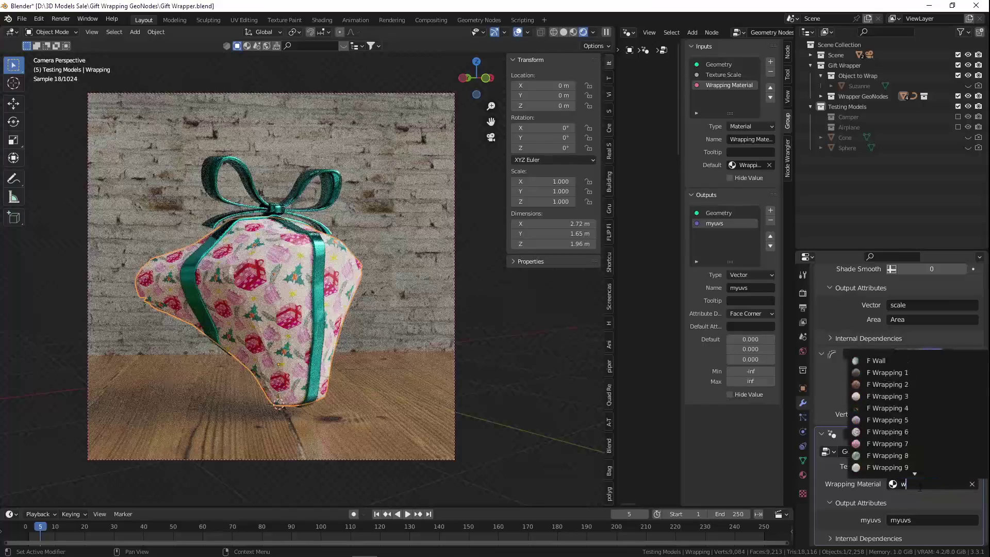
{"action": "left_click", "coordinate": [895, 415]}
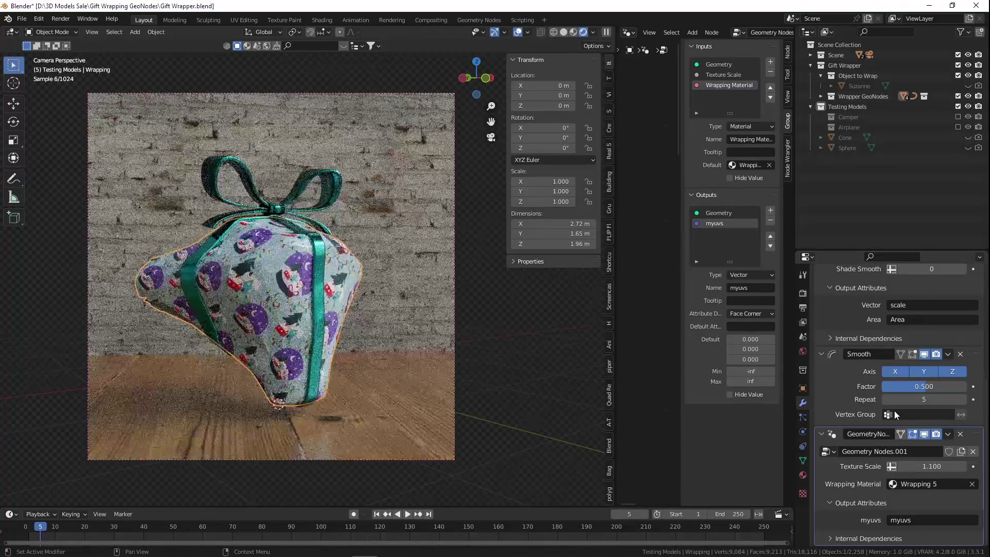
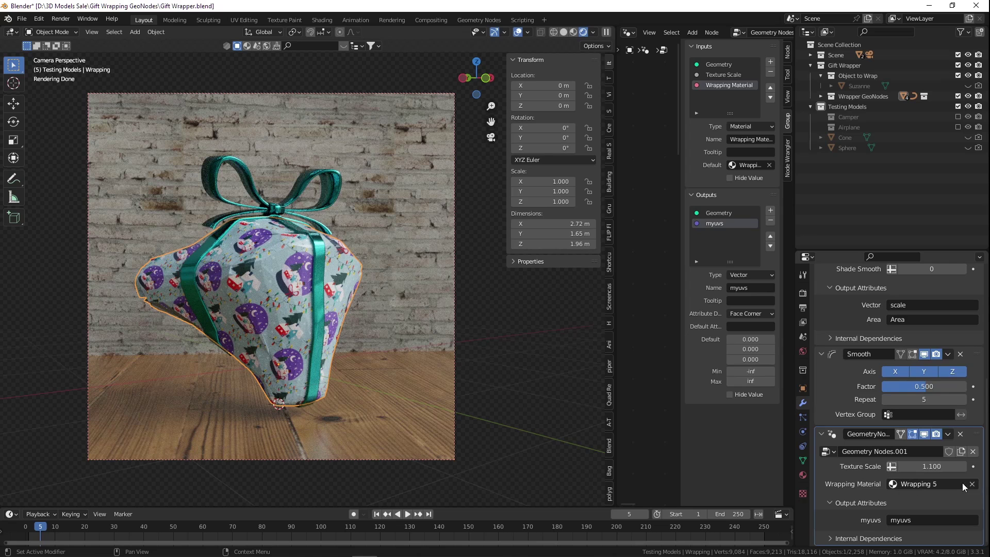
- Select the ribbon object and set its ribbon length resolution to 45
{"action": "left_click", "coordinate": [317, 245], "text": "shift"}
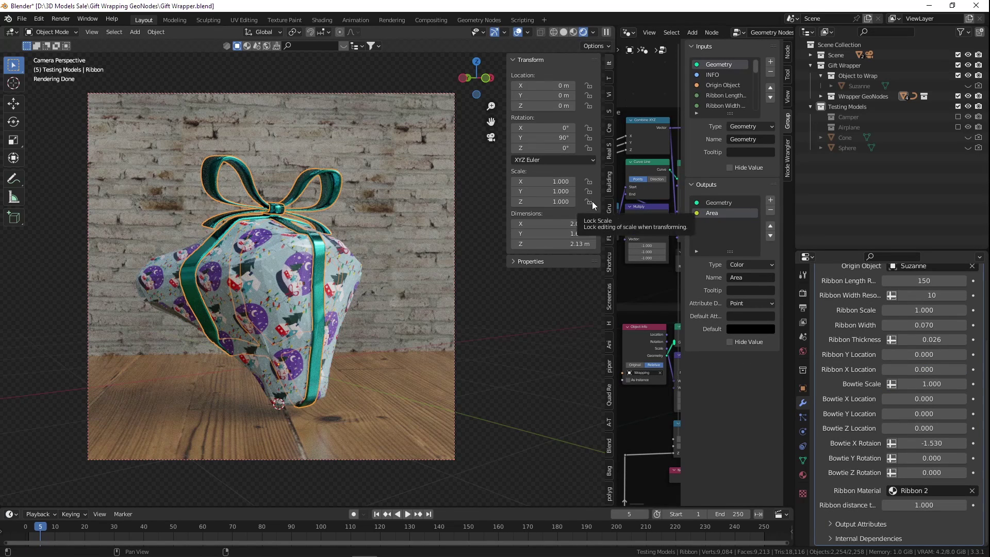
{"action": "scroll", "coordinate": [927, 373], "scroll_direction": "up", "scroll_amount": 2}
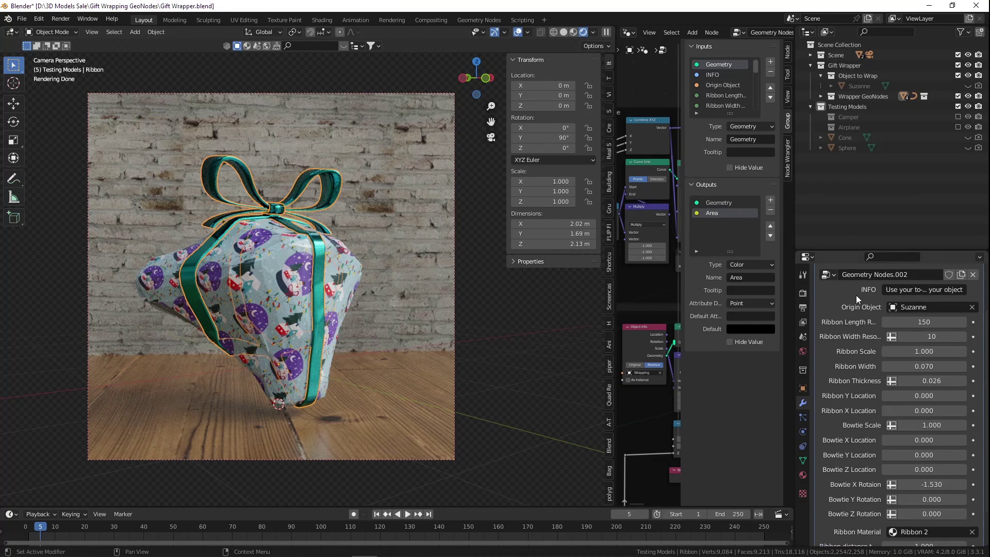
{"action": "left_click", "coordinate": [926, 322]}
{"action": "type", "text": "45"}
{"action": "key", "text": "Return"}
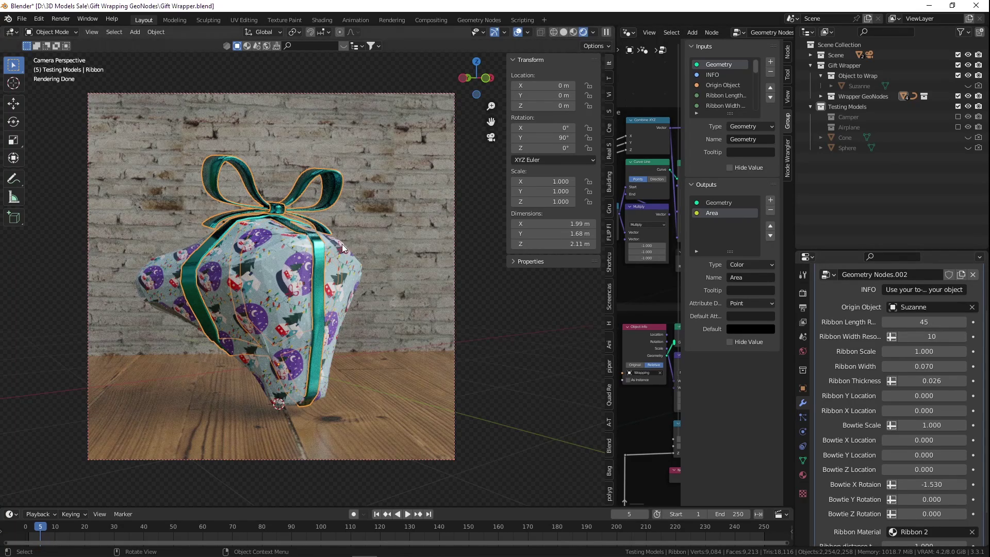
- Set the ribbon's Ribbon Scale to 1.37, and try a Ribbon Width of 0.34 before settling on 0.09
{"action": "scroll", "coordinate": [342, 243], "scroll_direction": "up", "scroll_amount": 8}
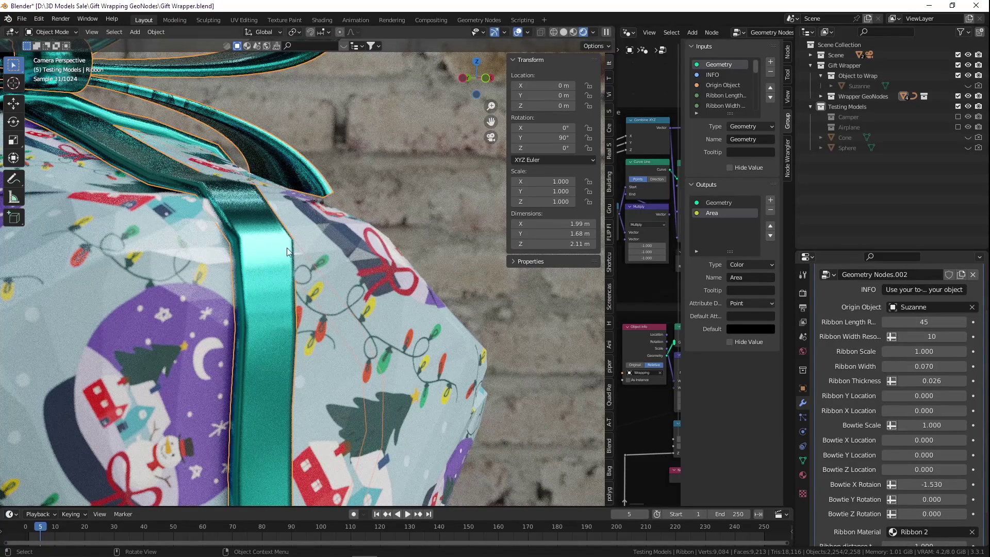
{"action": "scroll", "coordinate": [230, 208], "scroll_direction": "down", "scroll_amount": 6}
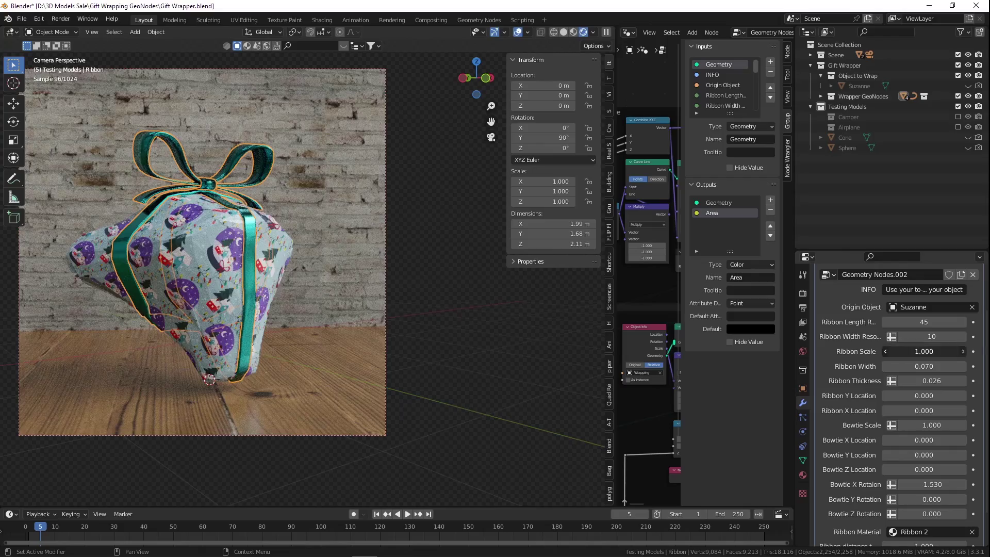
{"action": "left_click_drag", "start_coordinate": [924, 351], "coordinate": [939, 366]}
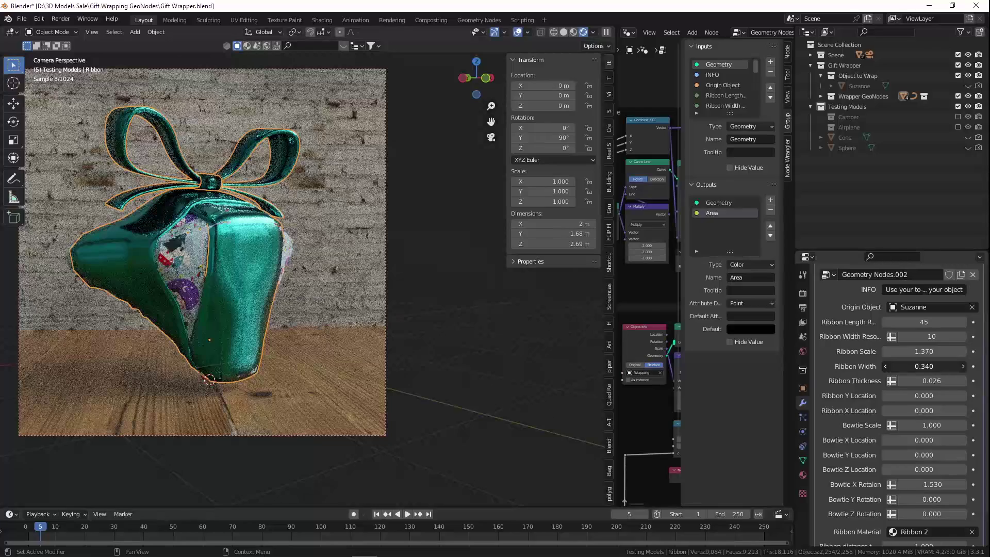
{"action": "left_click_drag", "start_coordinate": [939, 366], "coordinate": [905, 366]}
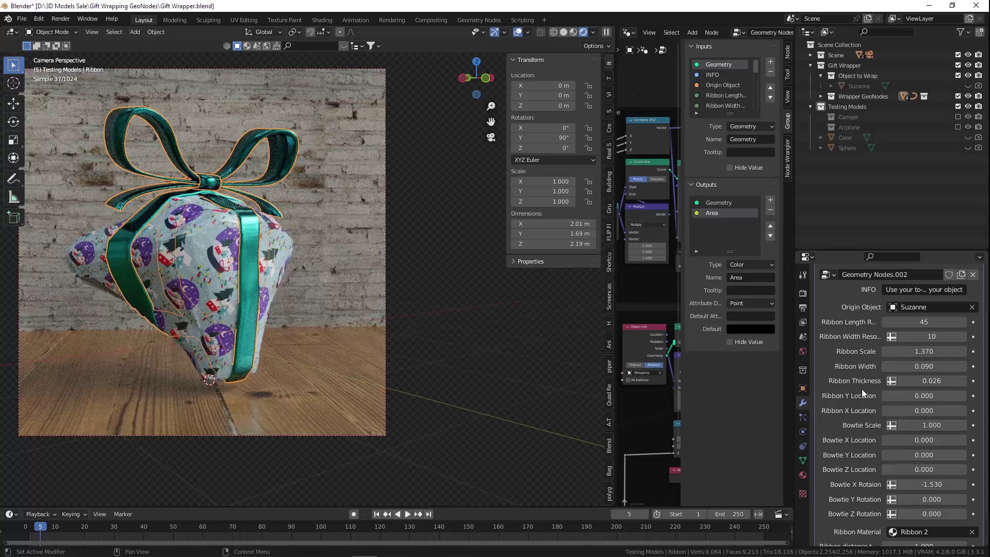
{"action": "left_click_drag", "start_coordinate": [915, 382], "coordinate": [905, 380]}
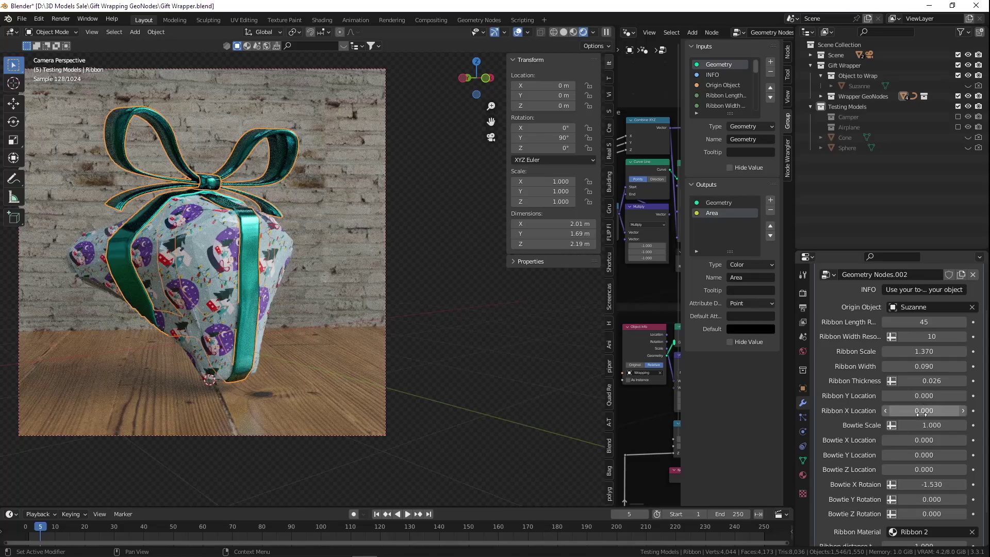
- Try Ribbon Y Location values such as 0.17 and -0.38, and reset it to 0
{"action": "mouse_move", "coordinate": [918, 397]}
{"action": "left_mouse_down"}
{"action": "mouse_move", "coordinate": [902, 396]}
{"action": "mouse_move", "coordinate": [915, 397]}
{"action": "left_mouse_up"}
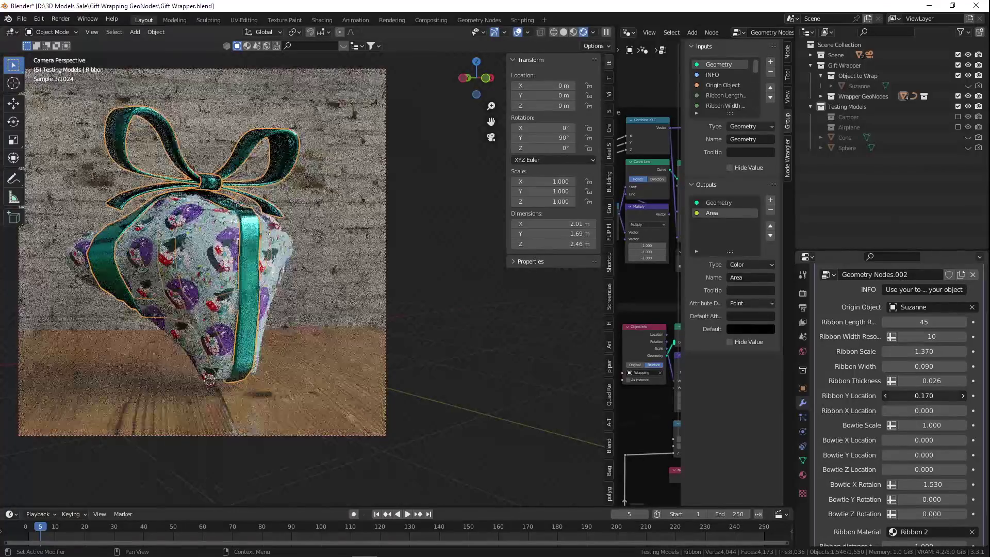
{"action": "left_click_drag", "start_coordinate": [920, 397], "coordinate": [912, 396]}
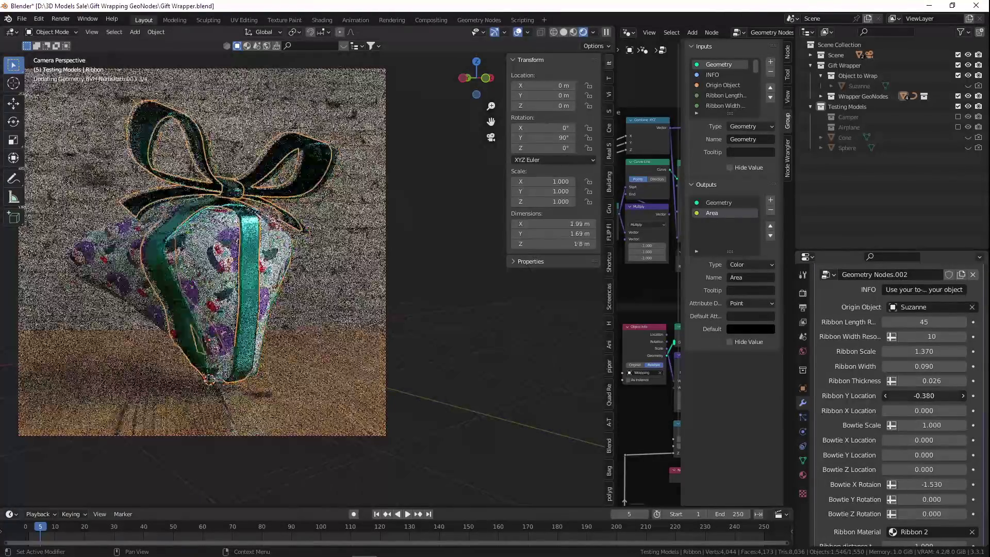
{"action": "left_click_drag", "start_coordinate": [923, 411], "coordinate": [916, 411]}
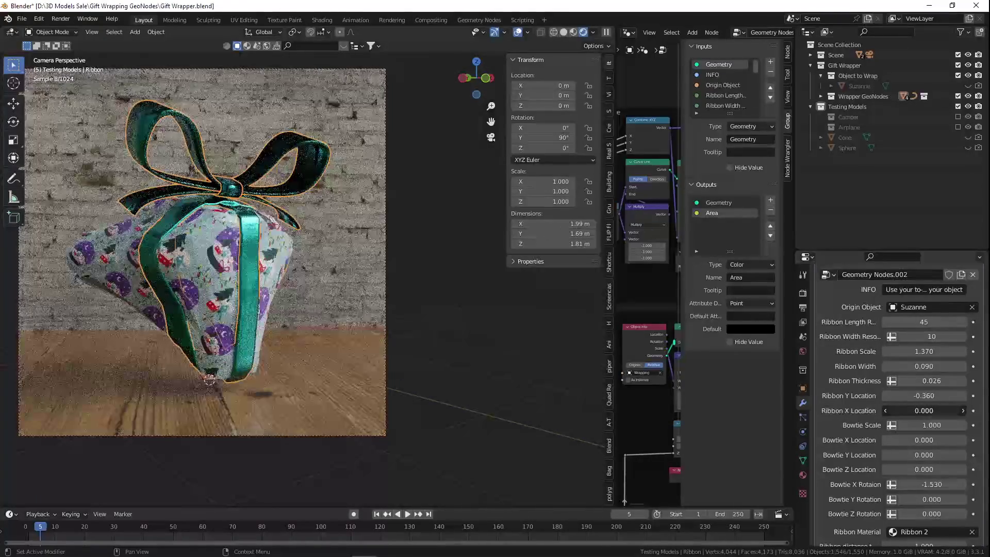
{"action": "left_click_drag", "start_coordinate": [923, 396], "coordinate": [916, 395]}
{"action": "left_click", "coordinate": [915, 396]}
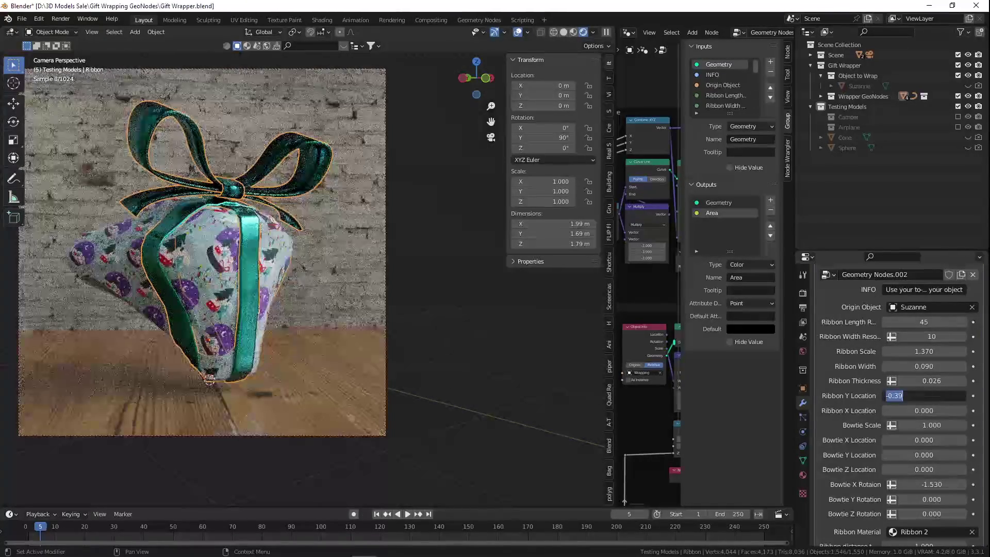
{"action": "type", "text": "0"}
{"action": "key", "text": "Return"}
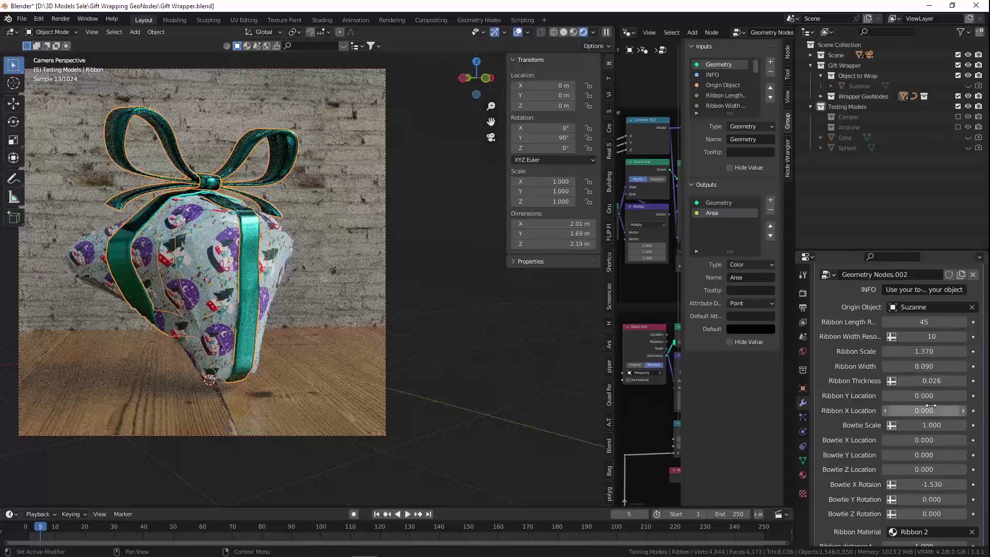
- Set the ribbon's Bowtie Scale to 1.02
{"action": "mouse_move", "coordinate": [920, 425]}
{"action": "left_mouse_down"}
{"action": "mouse_move", "coordinate": [934, 425]}
{"action": "mouse_move", "coordinate": [910, 425]}
{"action": "mouse_move", "coordinate": [945, 425]}
{"action": "mouse_move", "coordinate": [933, 425]}
{"action": "left_mouse_up"}
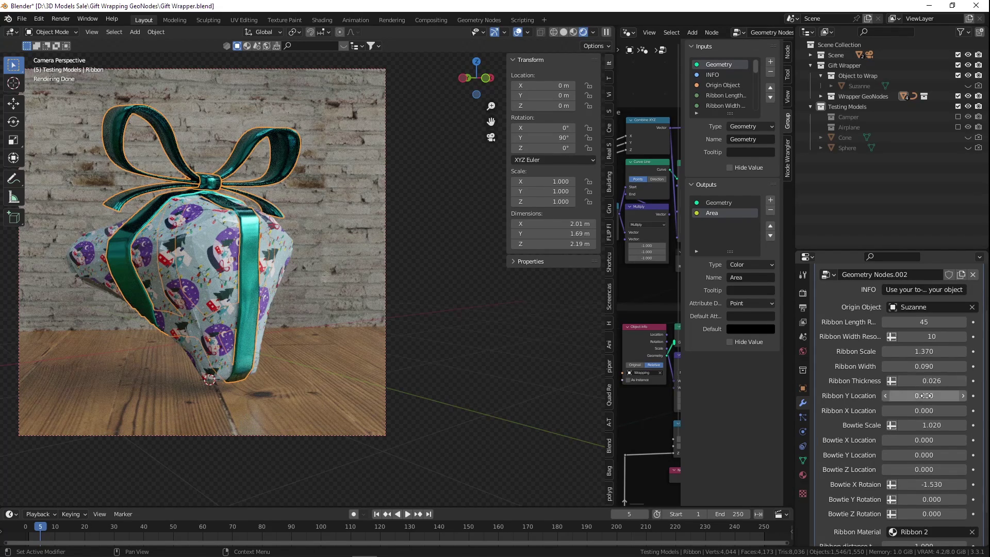
- Try a Ribbon Y Location of -0.232 with shifted Bowtie X and Z Locations, and undo these location changes
{"action": "left_click_drag", "start_coordinate": [924, 395], "coordinate": [903, 395]}
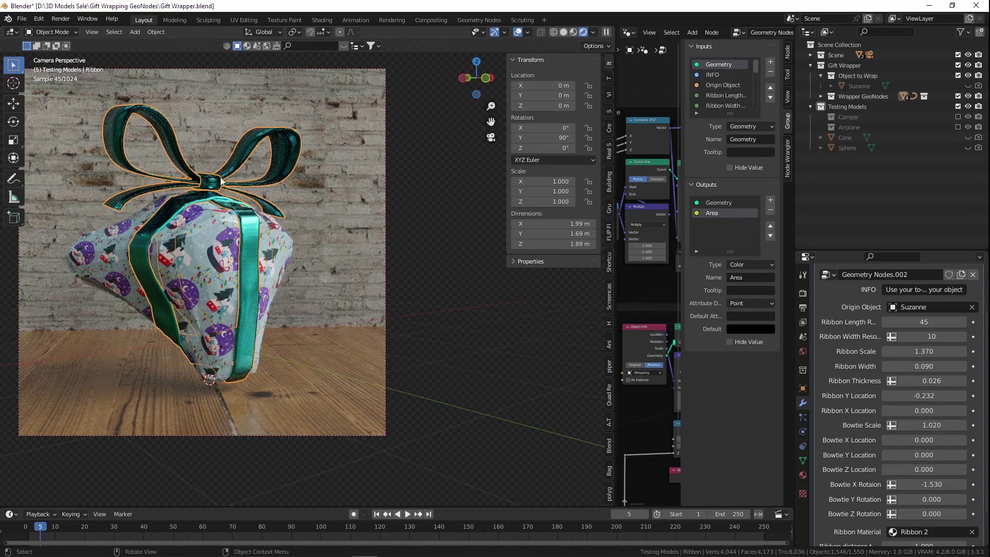
{"action": "left_click_drag", "start_coordinate": [919, 440], "coordinate": [887, 440]}
{"action": "left_click_drag", "start_coordinate": [924, 469], "coordinate": [933, 469]}
{"action": "key", "text": "ctrl+z"}
{"action": "key", "text": "ctrl+z"}
{"action": "key", "text": "ctrl+z"}
{"action": "key", "text": "ctrl+z"}
{"action": "key", "text": "ctrl+z"}
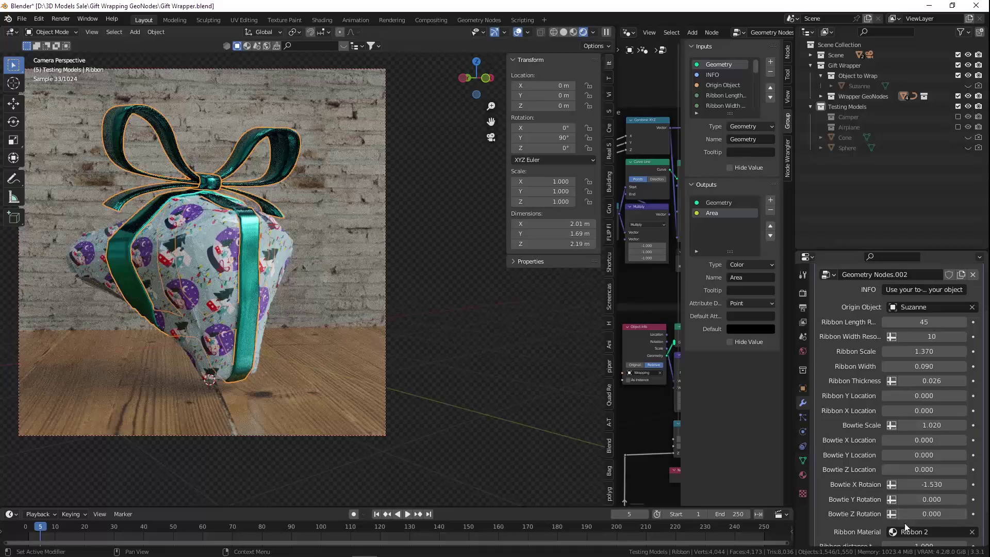
- Try a Bowtie X Rotation of 8.5 and settle on 7.83
{"action": "scroll", "coordinate": [904, 523], "scroll_direction": "down", "scroll_amount": 1}
{"action": "left_click_drag", "start_coordinate": [910, 464], "coordinate": [970, 463]}
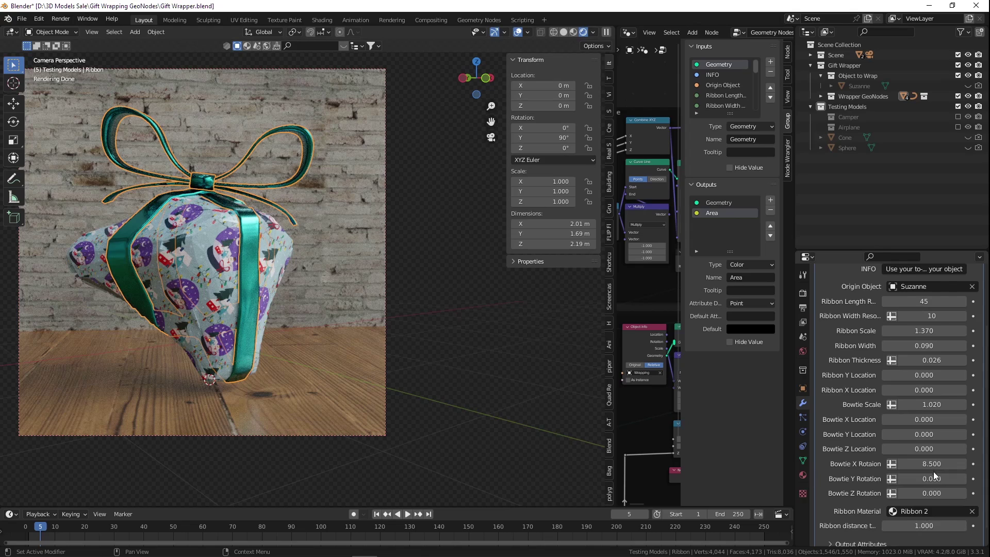
{"action": "scroll", "coordinate": [934, 476], "scroll_direction": "down", "scroll_amount": 1}
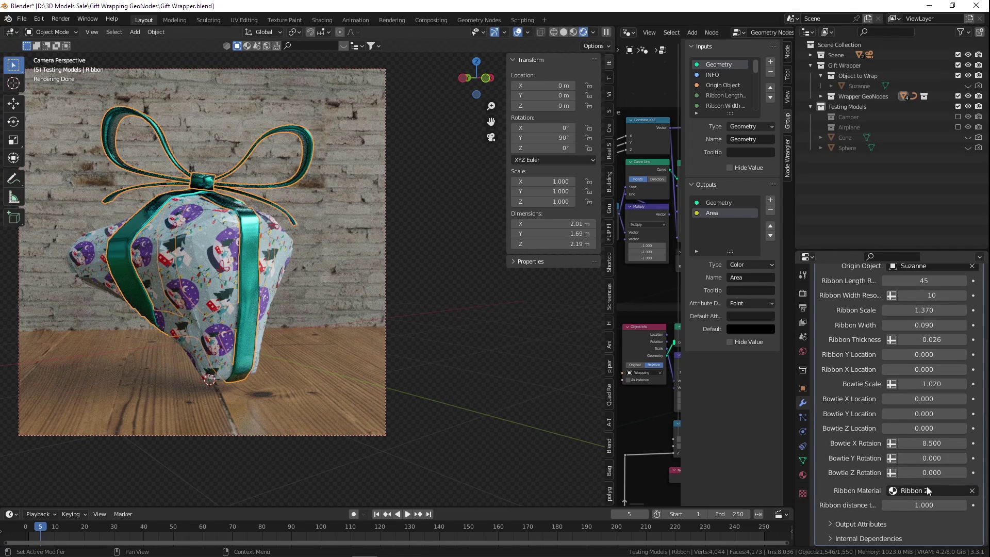
{"action": "left_click_drag", "start_coordinate": [928, 443], "coordinate": [913, 443]}
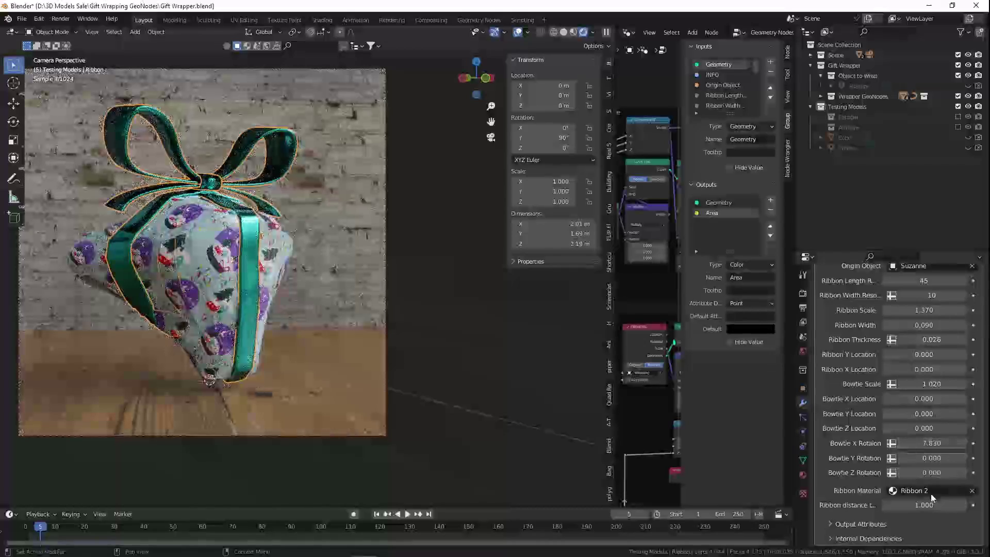
- Try Ribbon 9, Ribbon 8, Ribbon 3 and Ribbon 1 in turn as the ribbon material
{"action": "left_click", "coordinate": [914, 490]}
{"action": "type", "text": "r"}
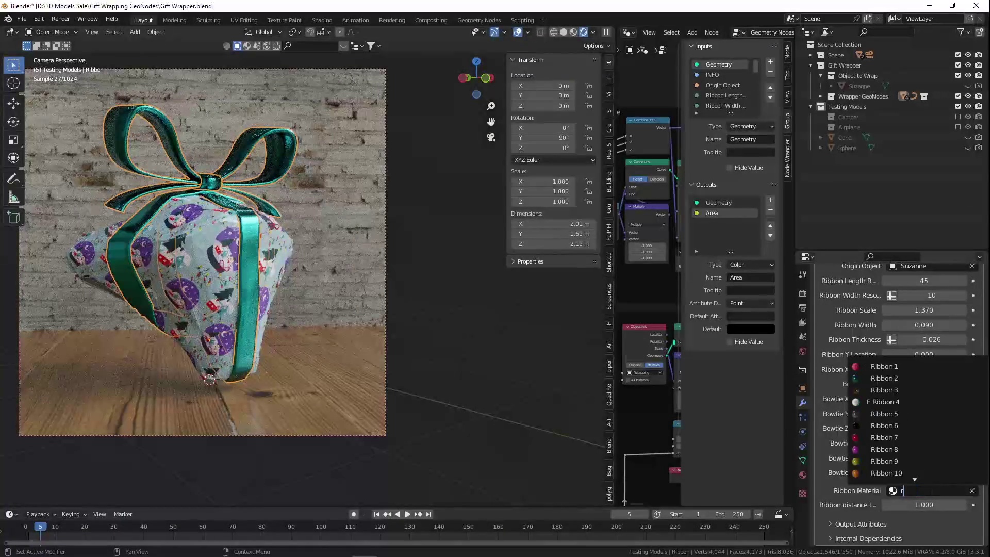
{"action": "left_click", "coordinate": [903, 461]}
{"action": "left_click", "coordinate": [909, 491]}
{"action": "type", "text": "r"}
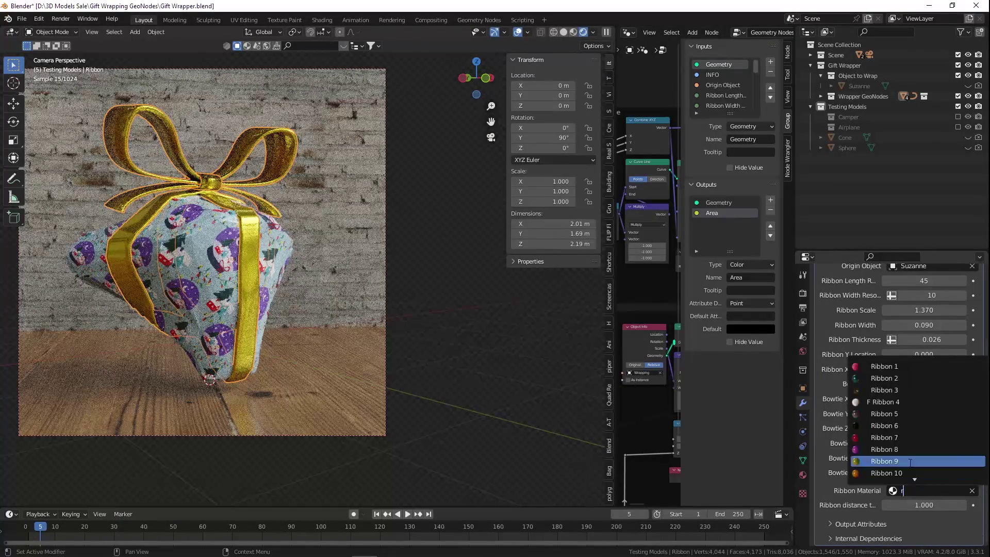
{"action": "left_click", "coordinate": [898, 450]}
{"action": "left_click", "coordinate": [923, 490]}
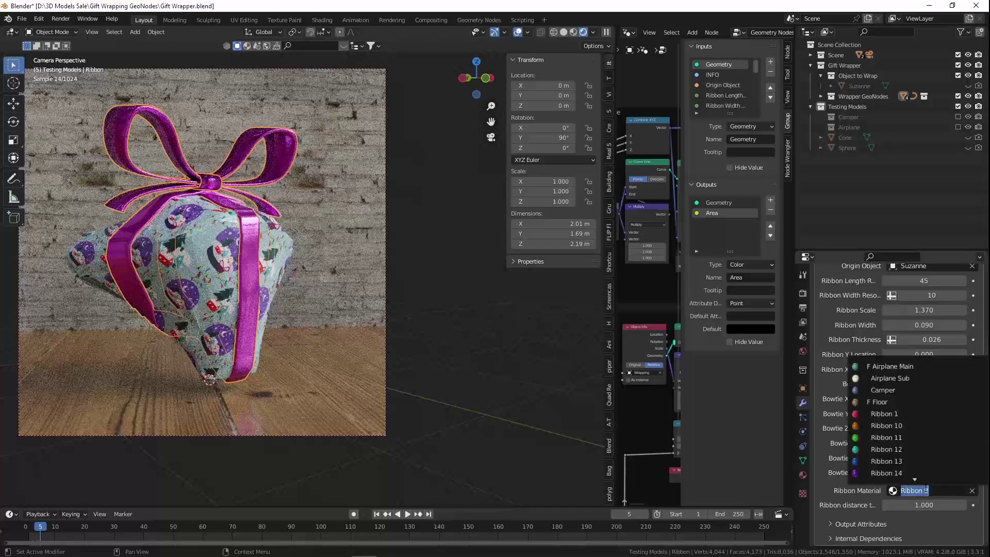
{"action": "type", "text": "r"}
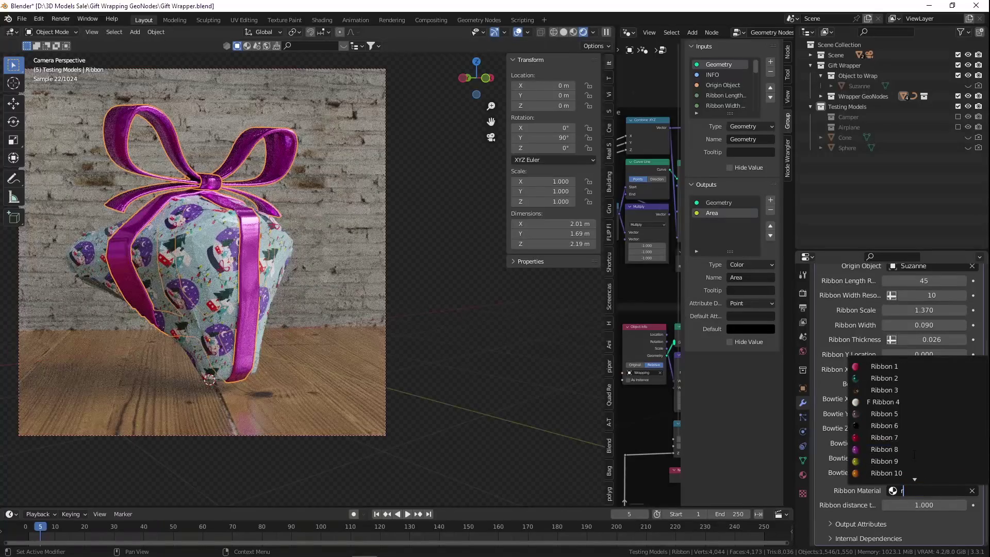
{"action": "left_click", "coordinate": [896, 392]}
{"action": "left_click", "coordinate": [912, 491]}
{"action": "type", "text": "r"}
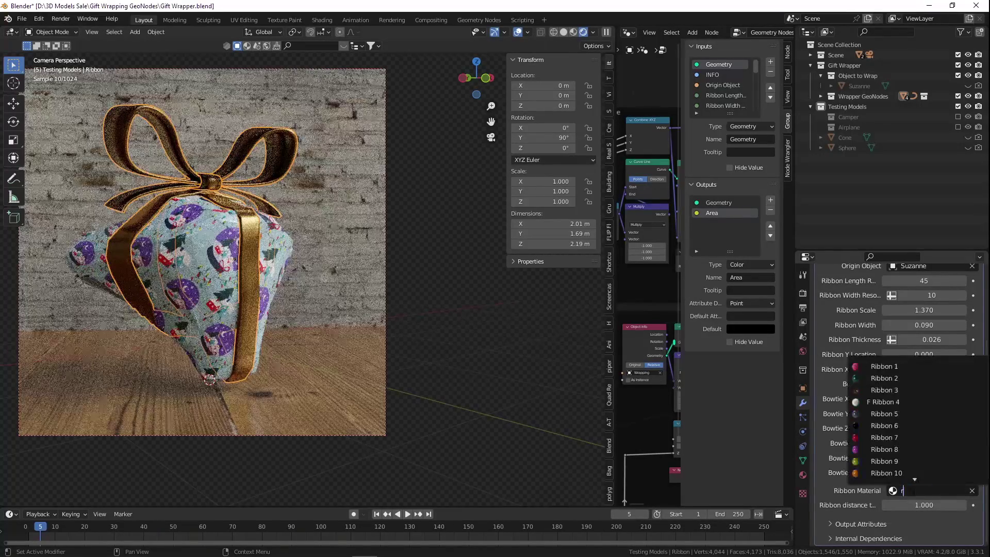
{"action": "left_click", "coordinate": [895, 368]}
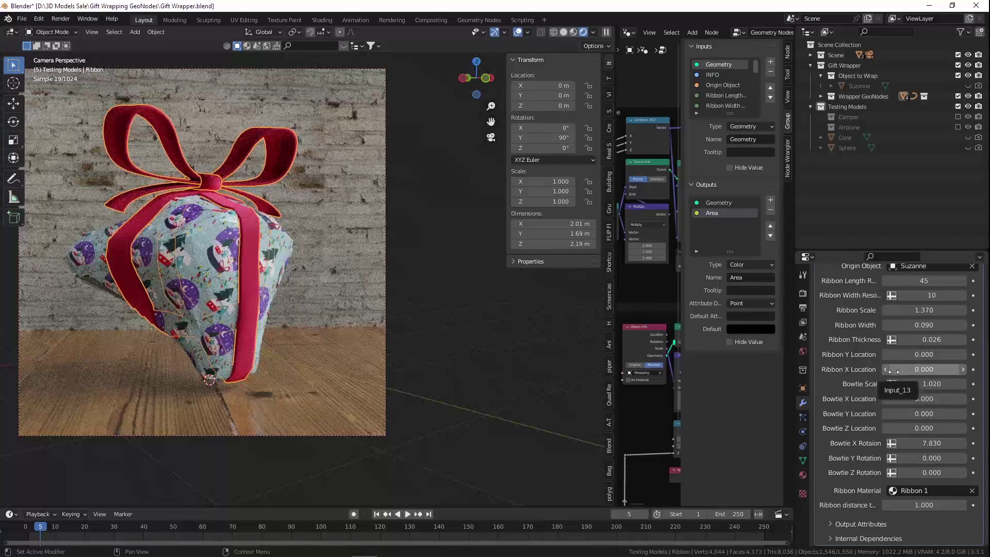
- Set the ribbon material to Ribbon 14 and deselect the ribbon to view it without its outline
{"action": "left_click", "coordinate": [929, 490]}
{"action": "type", "text": "r"}
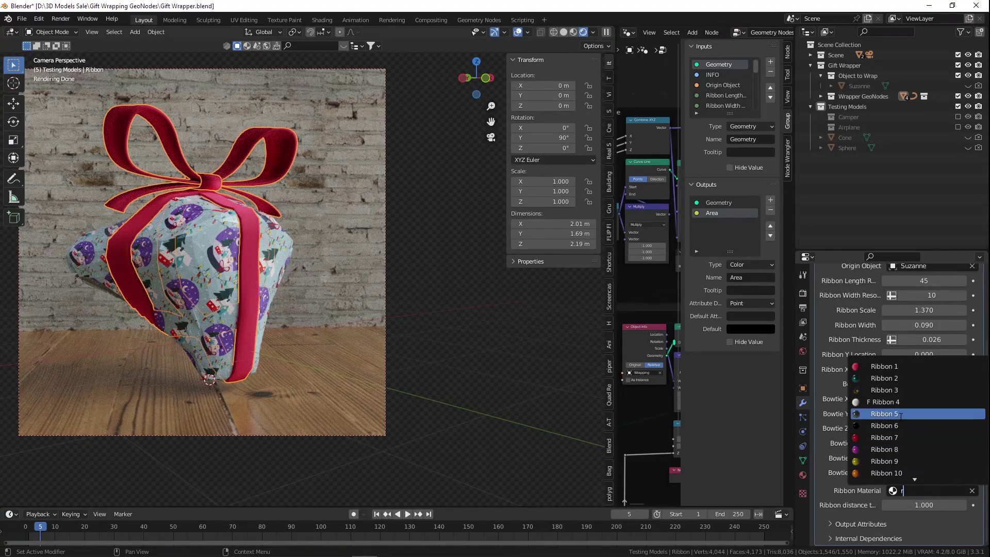
{"action": "scroll", "coordinate": [898, 439], "scroll_direction": "down", "scroll_amount": 6}
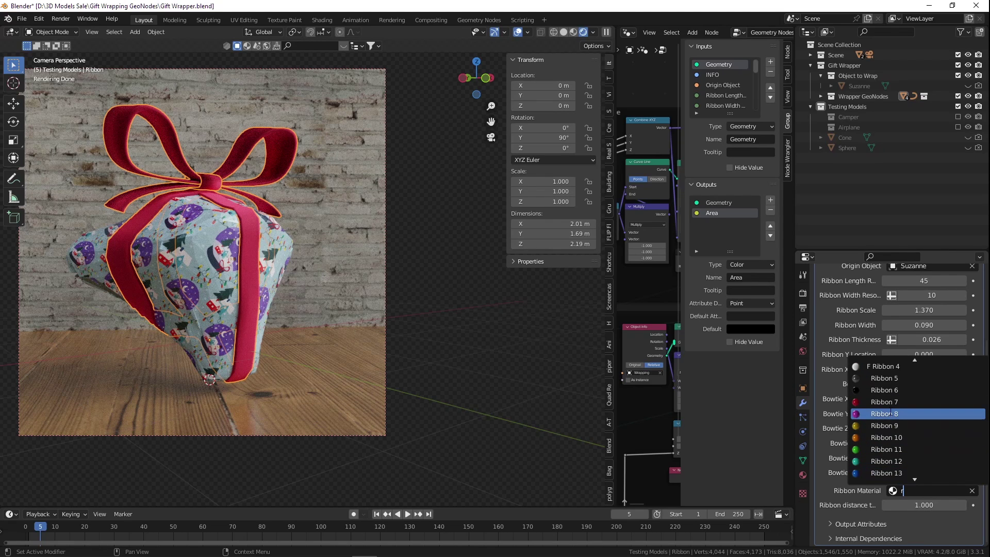
{"action": "scroll", "coordinate": [883, 389], "scroll_direction": "up", "scroll_amount": 3}
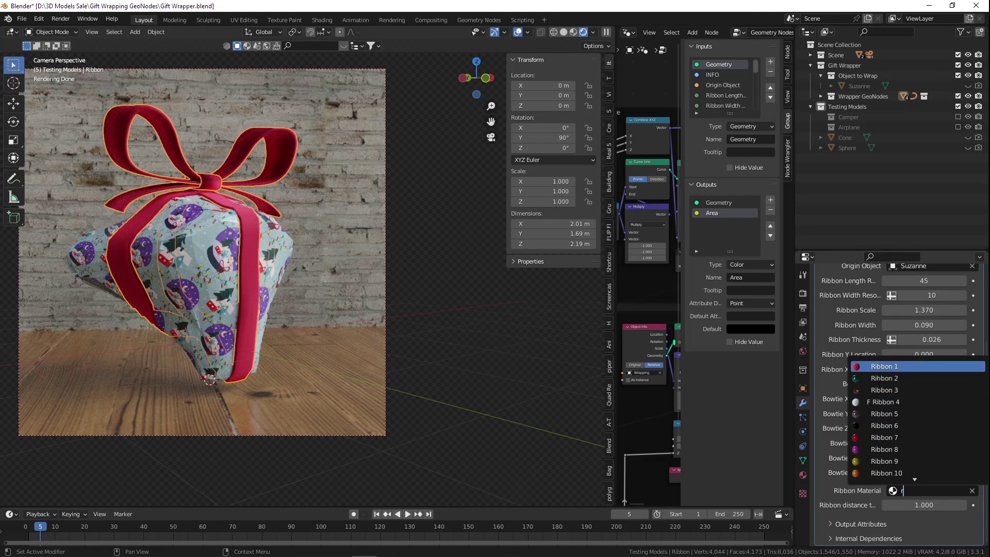
{"action": "scroll", "coordinate": [883, 466], "scroll_direction": "down", "scroll_amount": 6}
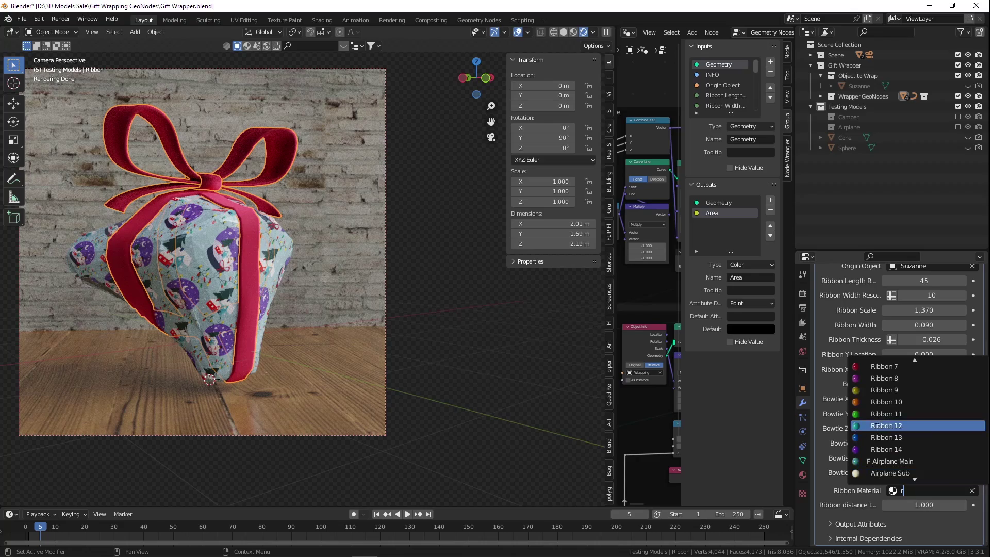
{"action": "key", "text": "Return"}
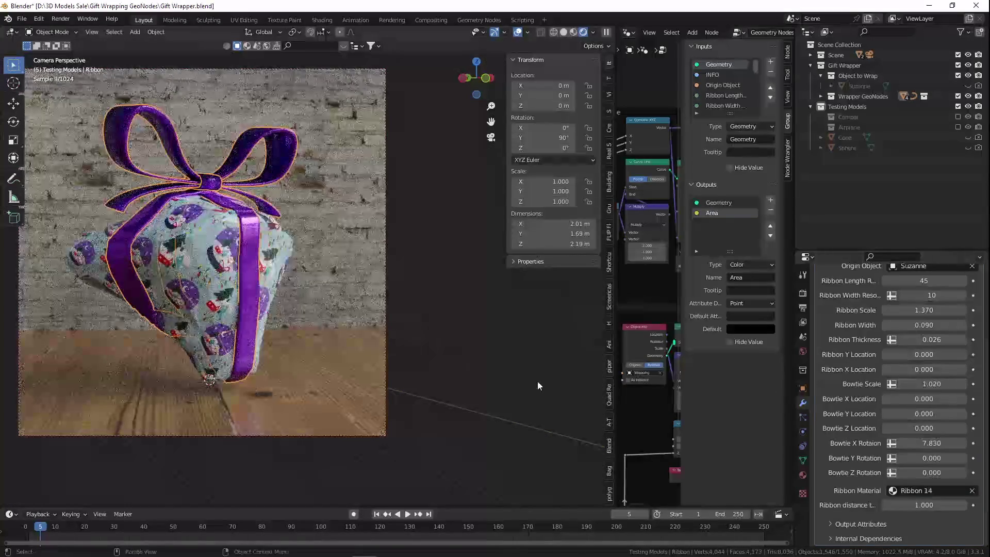
{"action": "left_click", "coordinate": [538, 382]}
{"action": "left_click", "coordinate": [363, 233]}
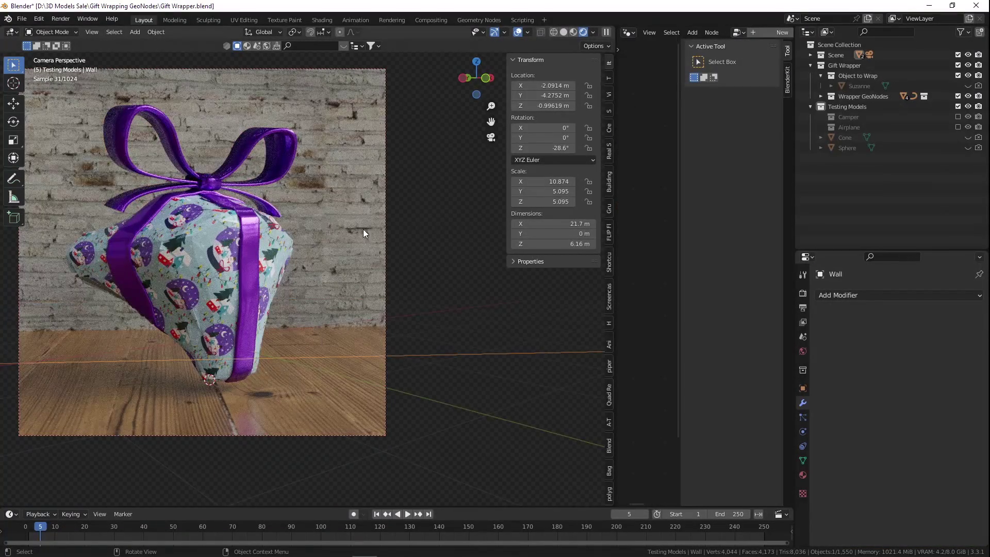
- Reselect the ribbon and increase its Ribbon distance value
{"action": "left_click", "coordinate": [260, 228]}
{"action": "scroll", "coordinate": [886, 462], "scroll_direction": "down", "scroll_amount": 8}
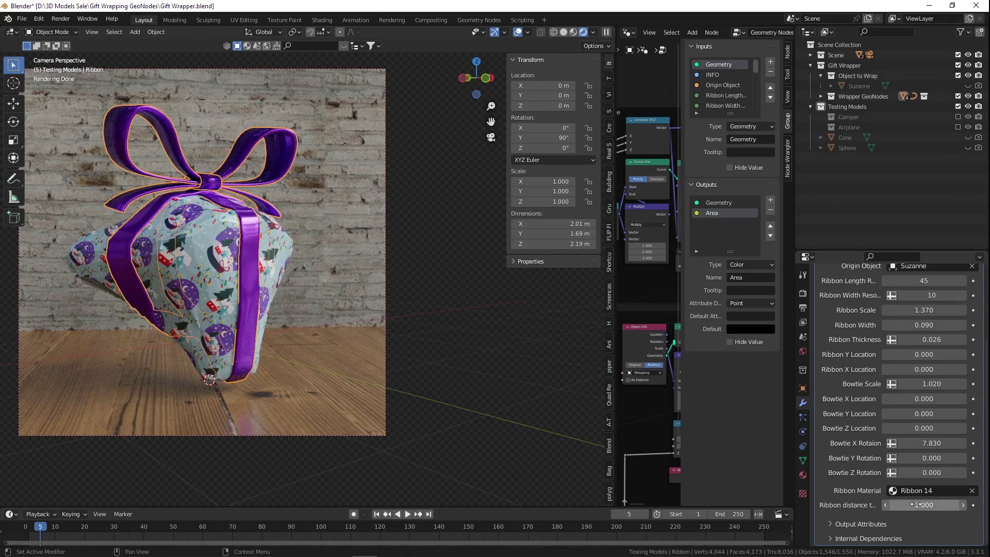
{"action": "left_click_drag", "start_coordinate": [914, 504], "coordinate": [968, 504]}
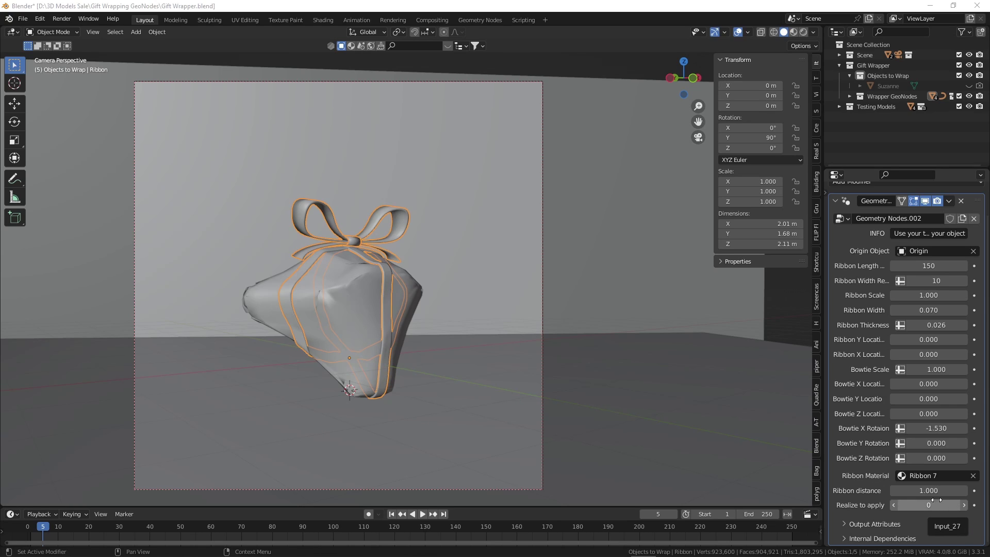
- Set the ribbon's Realize to apply value to 1 and apply its Geometry Nodes modifier
{"action": "left_click", "coordinate": [963, 505]}
{"action": "scroll", "coordinate": [923, 273], "scroll_direction": "up", "scroll_amount": 2}
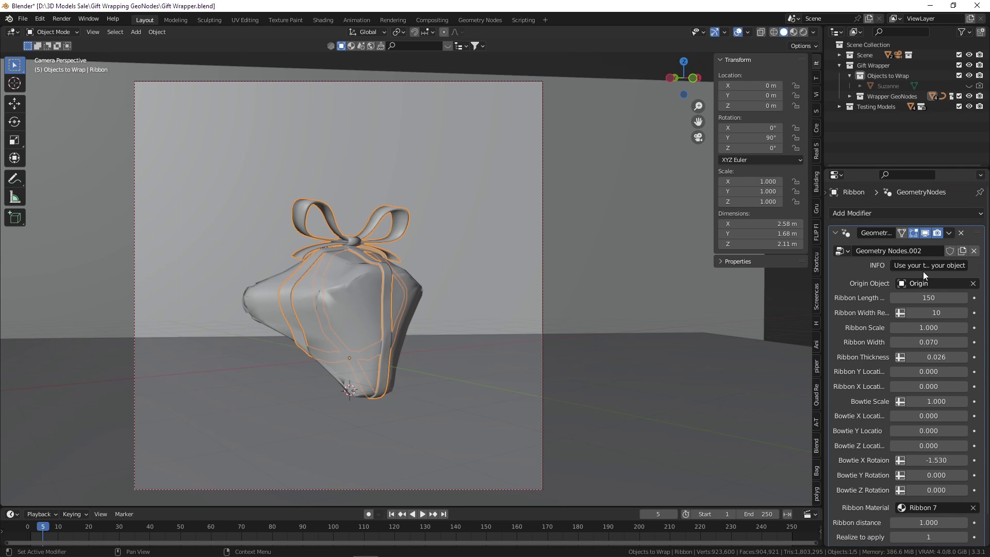
{"action": "left_click", "coordinate": [949, 234]}
{"action": "left_click", "coordinate": [928, 243]}
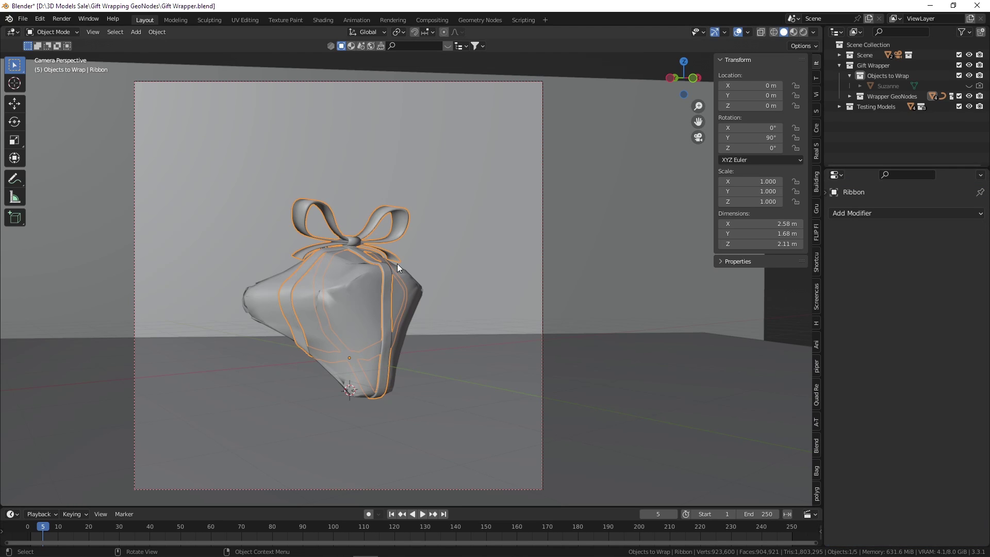
{"action": "key", "text": "g"}
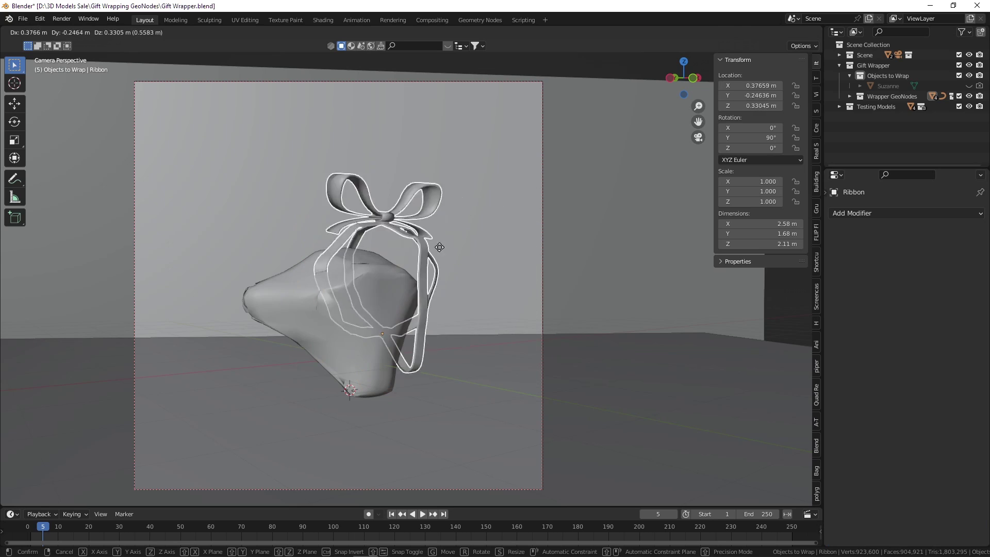
{"action": "key", "text": "Escape"}
- Select the wrapping object and apply its Gift Wrapper geometry nodes modifier
{"action": "left_click", "coordinate": [366, 281]}
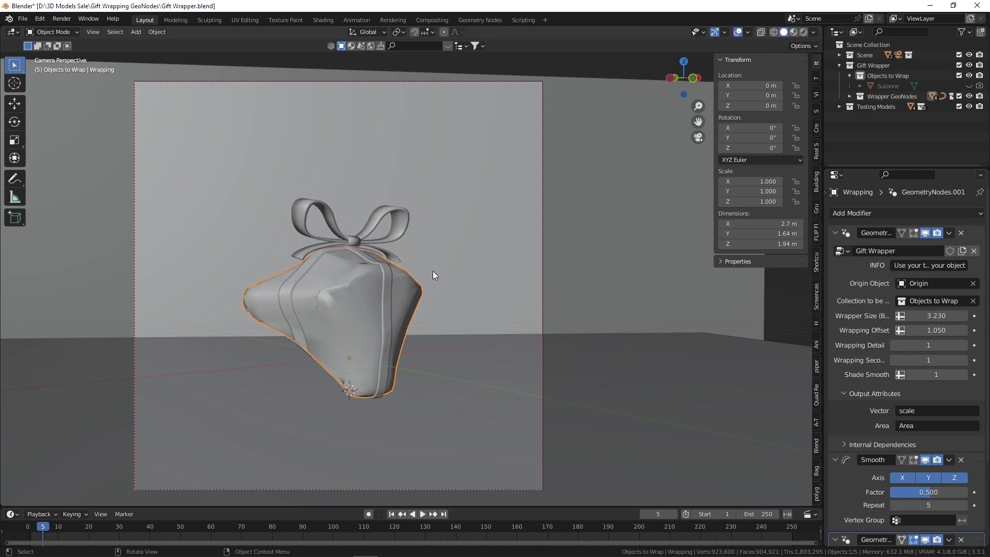
{"action": "left_click", "coordinate": [949, 233]}
{"action": "left_click", "coordinate": [931, 245]}
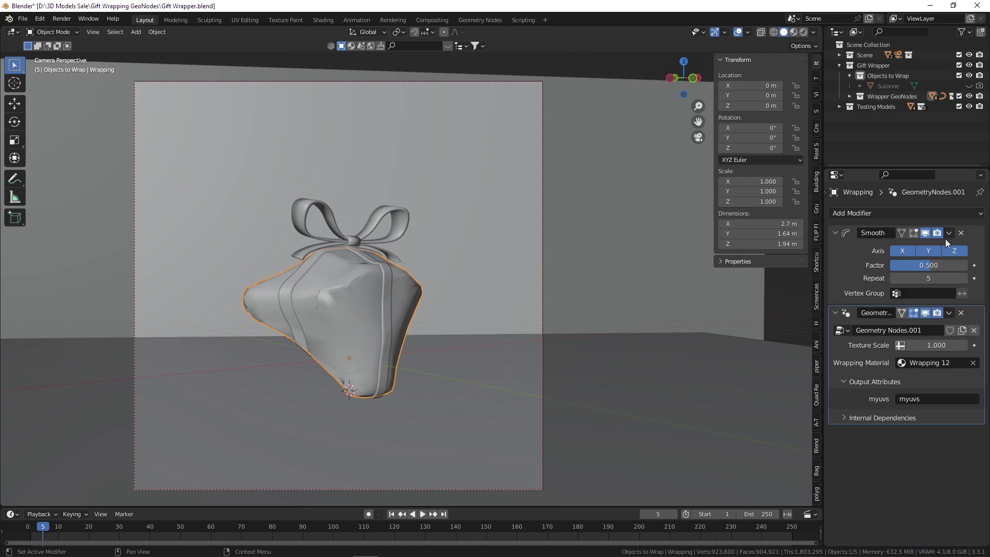
- Apply the remaining Smooth and Geometry Nodes modifiers on the wrapping object
{"action": "left_click", "coordinate": [949, 233]}
{"action": "left_click", "coordinate": [935, 246]}
{"action": "left_click", "coordinate": [949, 234]}
{"action": "left_click", "coordinate": [936, 246]}
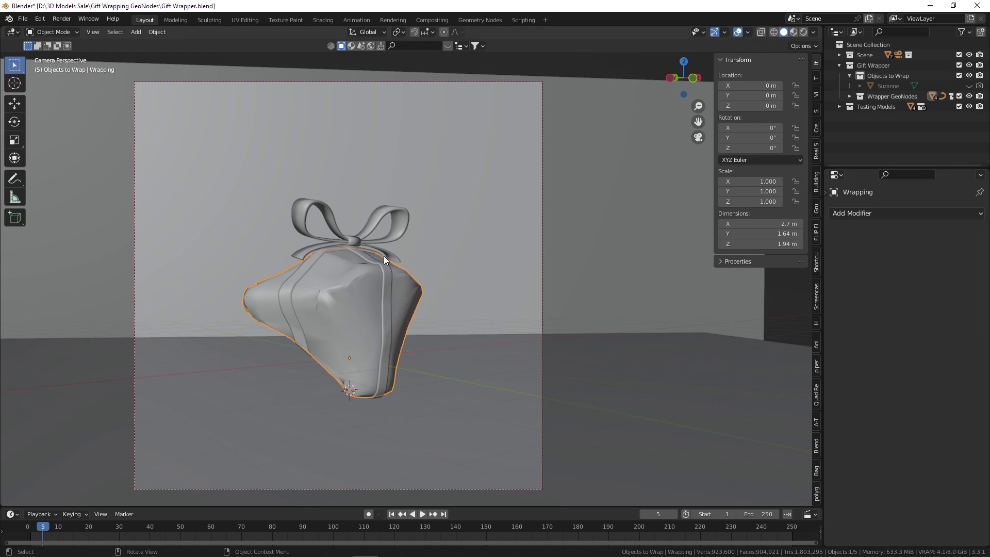
- Try moving the converted wrapping and ribbon freely, cancel the move, and undo the applied modifiers
{"action": "left_click", "coordinate": [369, 228]}
{"action": "key", "text": "g"}
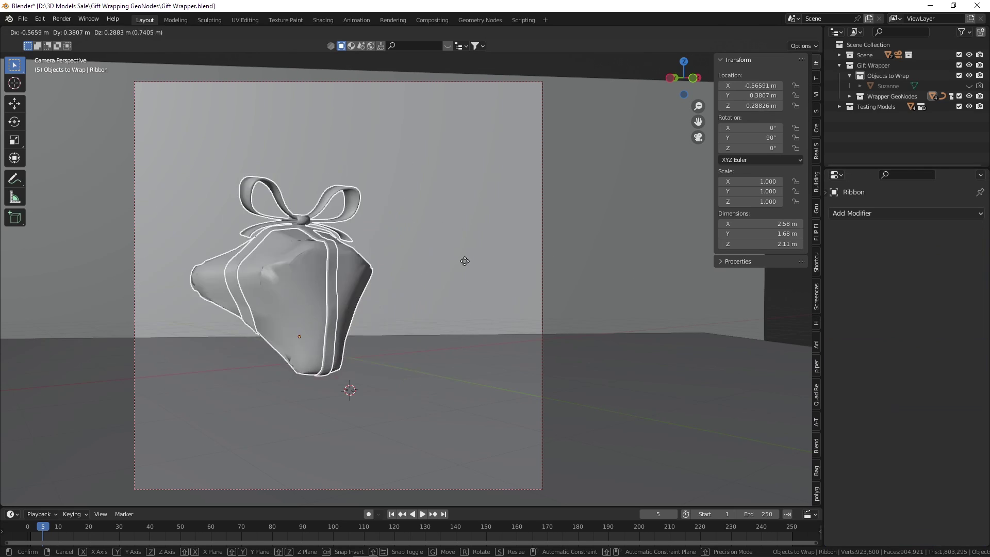
{"action": "key", "text": "Escape"}
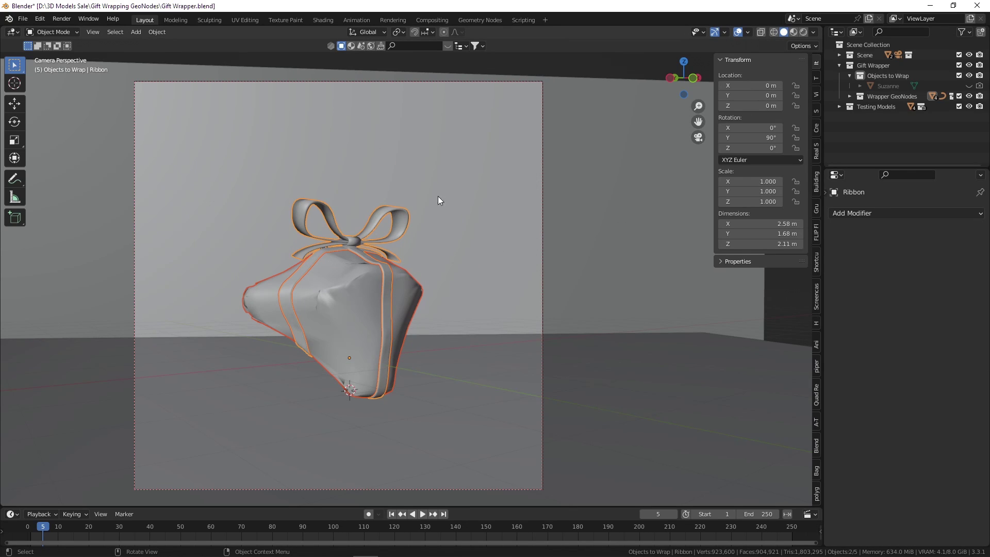
{"action": "left_click", "coordinate": [414, 169]}
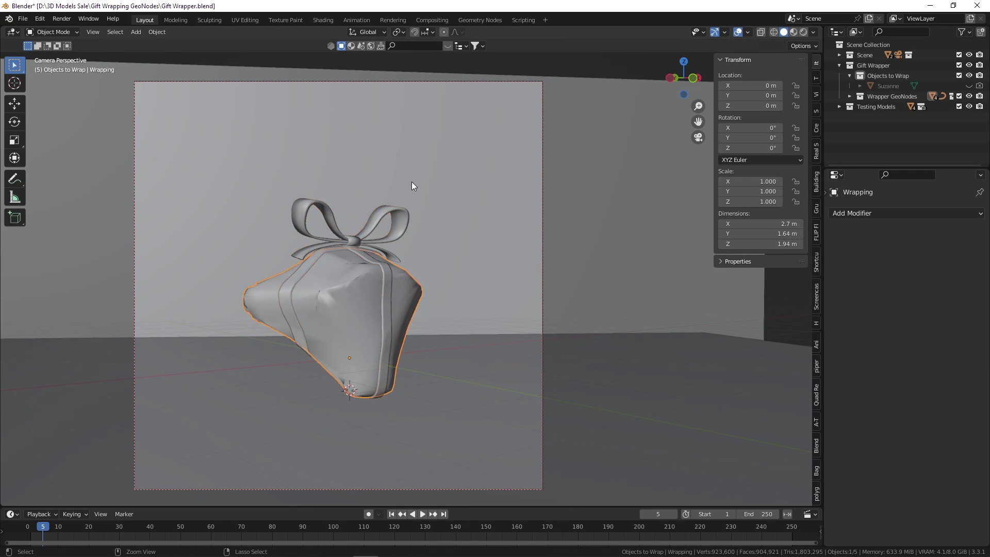
{"action": "left_click", "coordinate": [390, 188]}
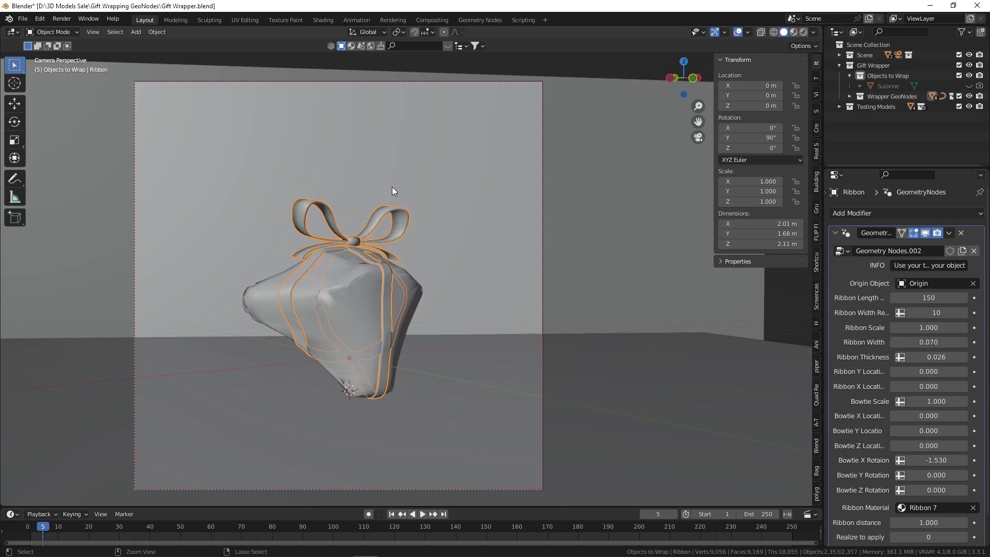
- Start a new General file without saving the changes to Gift Wrapper.blend
{"action": "left_click", "coordinate": [22, 19]}
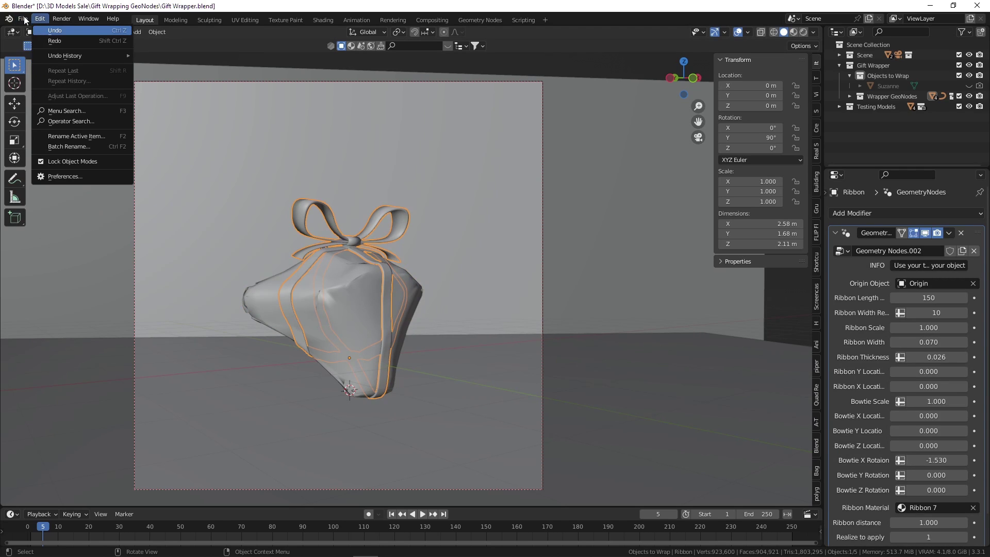
{"action": "left_click", "coordinate": [23, 20]}
{"action": "left_click", "coordinate": [22, 21]}
{"action": "mouse_move", "coordinate": [62, 30]}
{"action": "left_click", "coordinate": [146, 30]}
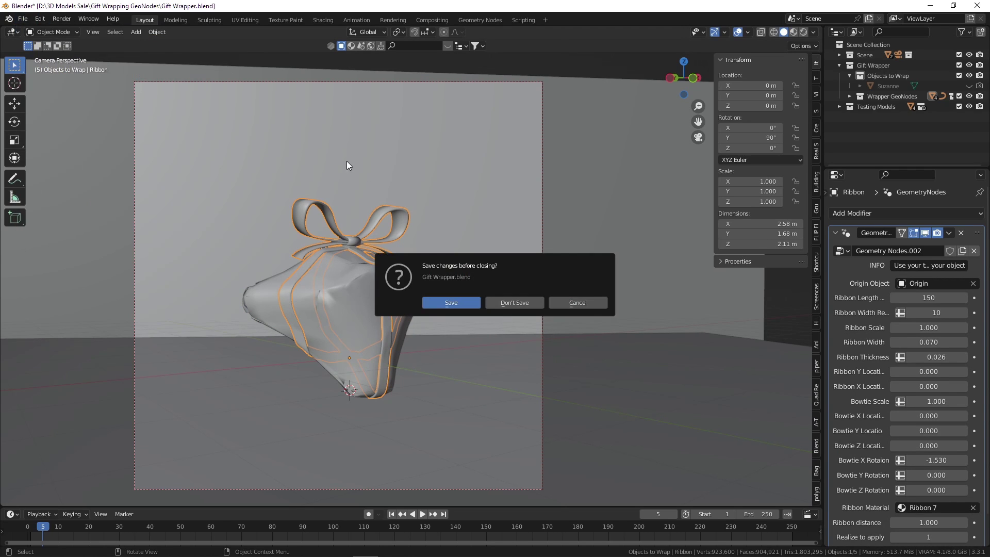
{"action": "left_click", "coordinate": [514, 301]}
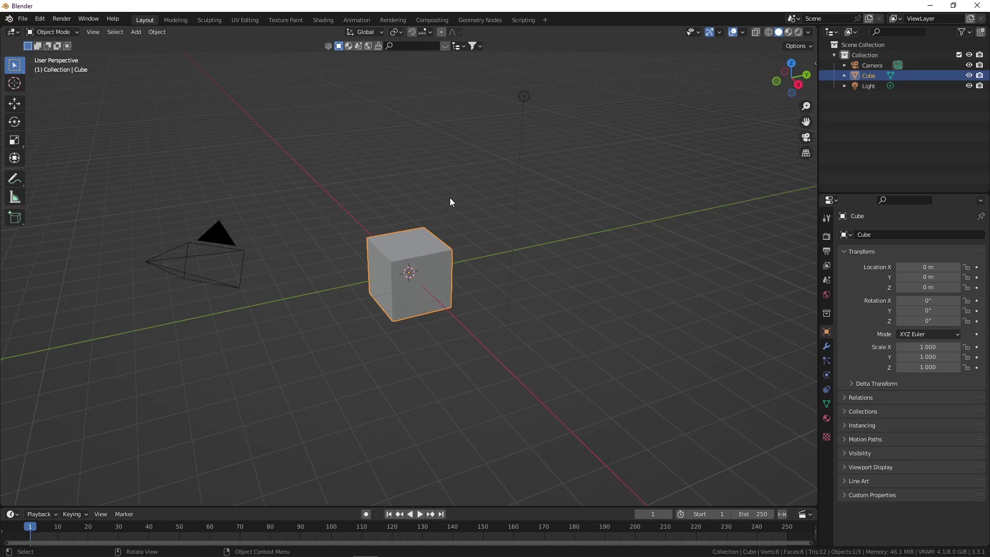
- Append the Gift Wrapper collection from Gift Wrapper.blend in the Gift Wrapping GeoNodes folder
{"action": "scroll", "coordinate": [417, 250], "scroll_direction": "up", "scroll_amount": 2}
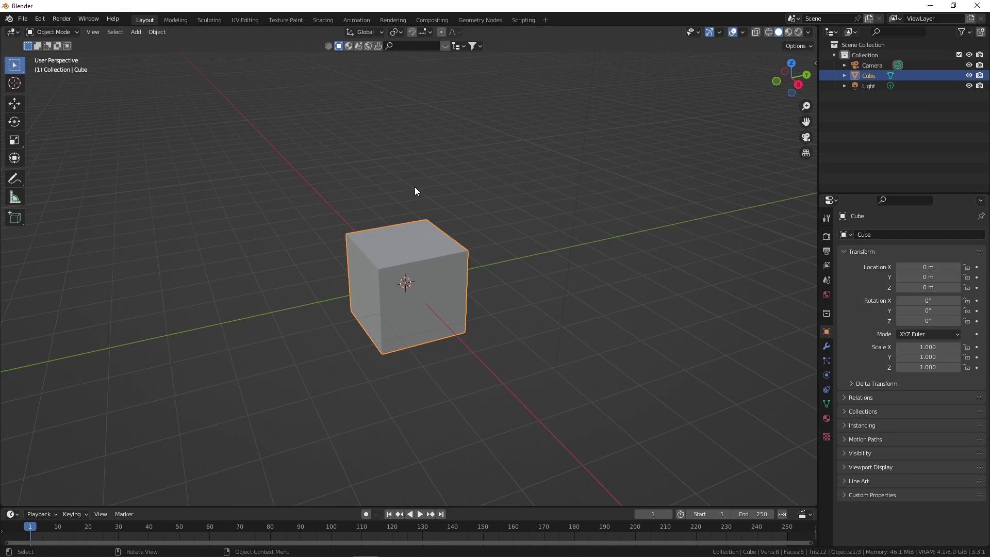
{"action": "left_click", "coordinate": [23, 18]}
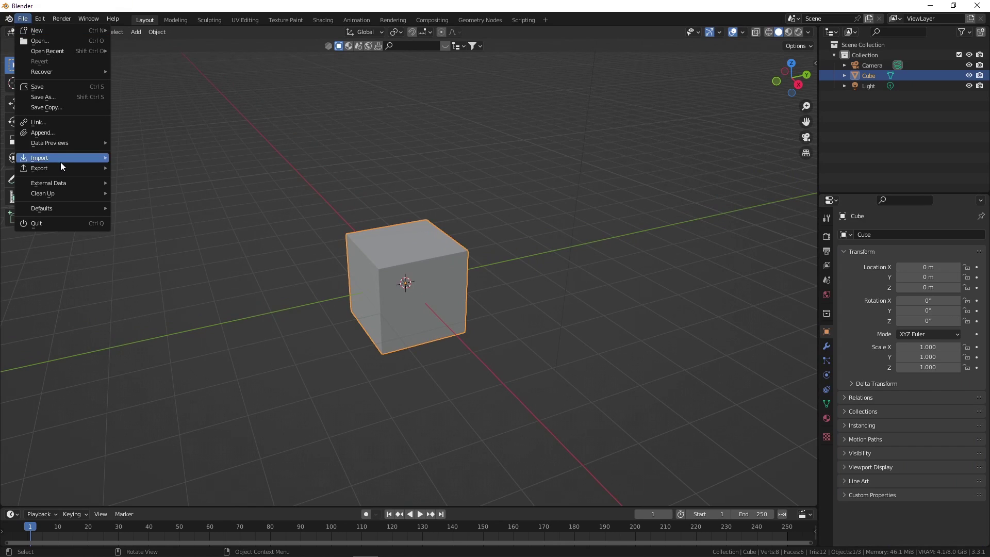
{"action": "left_click", "coordinate": [57, 135]}
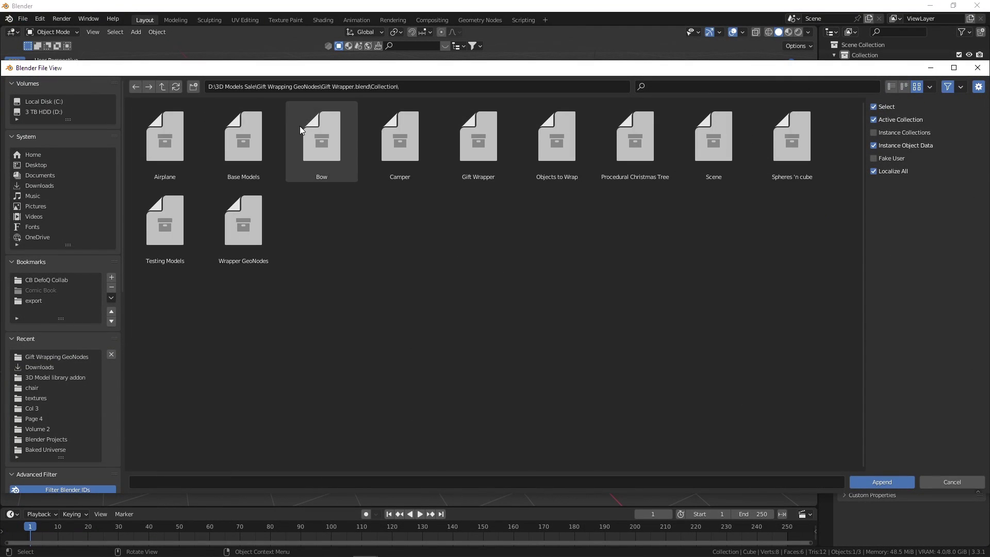
{"action": "left_click", "coordinate": [162, 87]}
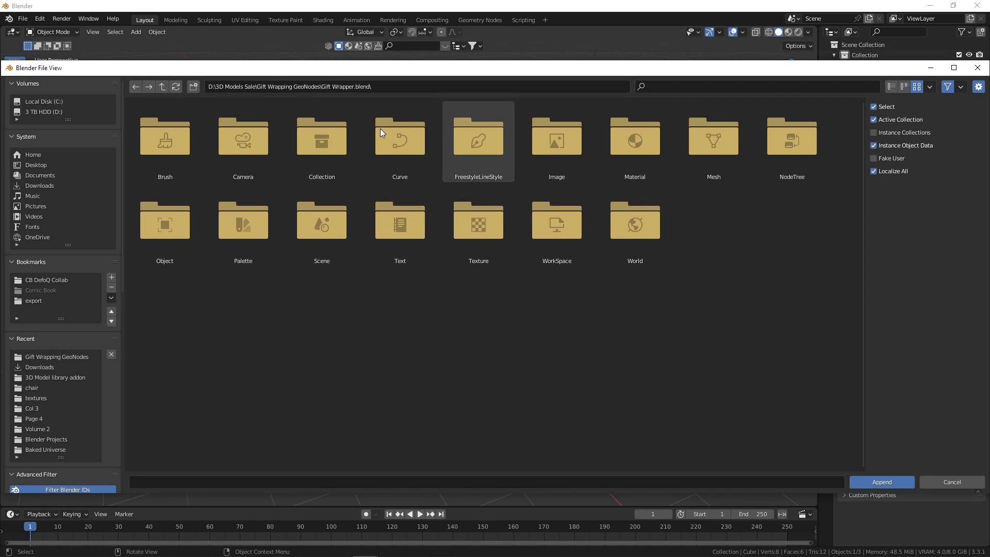
{"action": "left_click", "coordinate": [162, 86]}
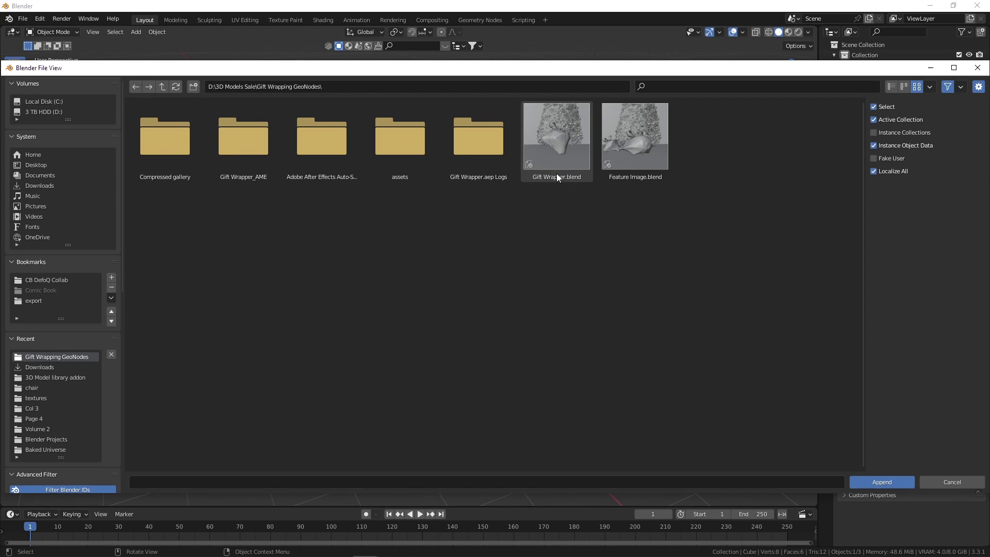
{"action": "double_click", "coordinate": [561, 153]}
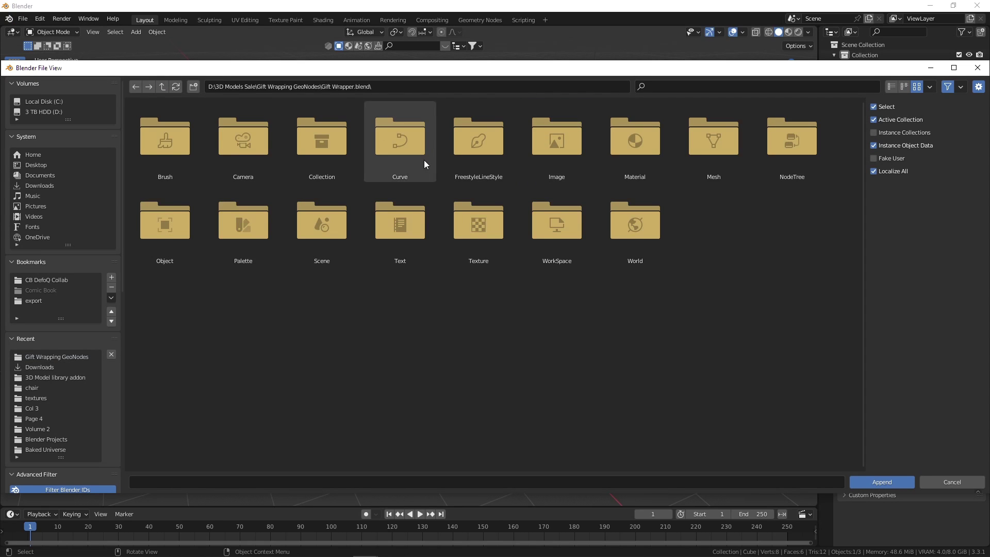
{"action": "double_click", "coordinate": [335, 157]}
{"action": "left_click", "coordinate": [465, 141]}
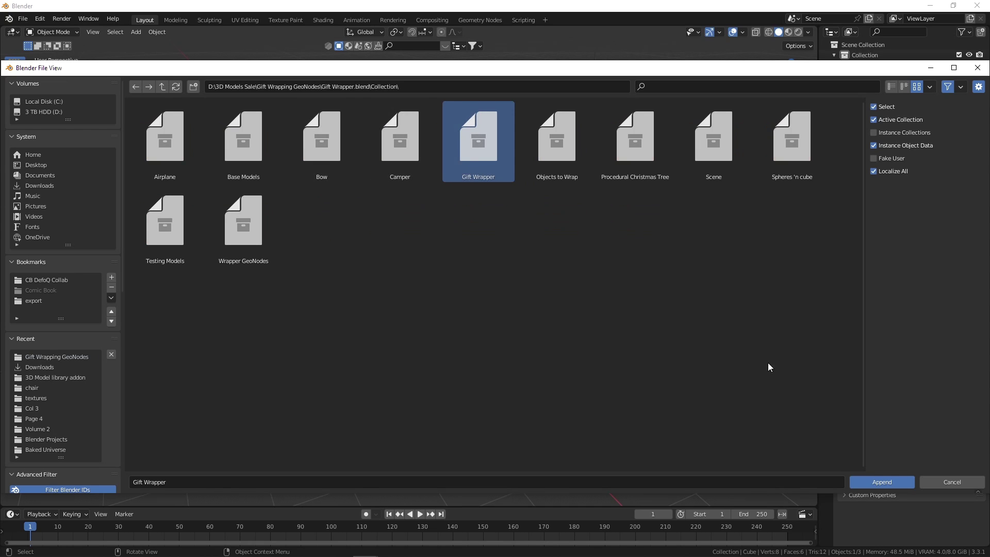
{"action": "left_click", "coordinate": [890, 479]}
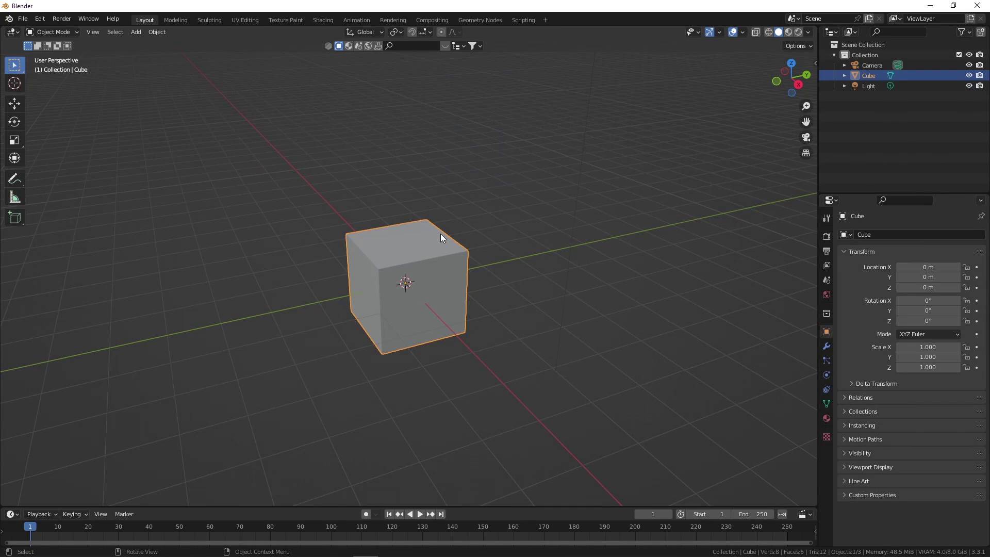
- Move the default cube away from the appended models to about X -5.4 m, Y 2.2 m, Z 2.9 m
{"action": "middle_click_drag", "start_coordinate": [419, 254], "coordinate": [370, 260]}
{"action": "left_click", "coordinate": [370, 260]}
{"action": "key", "text": "g"}
{"action": "left_click", "coordinate": [603, 129]}
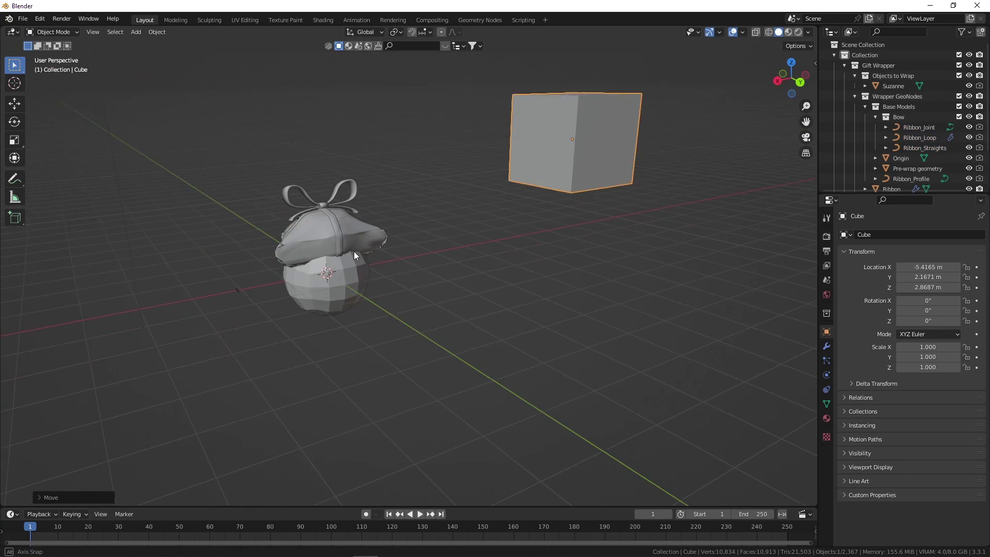
- Hide the Pre-wrap geometry object around Suzanne in the viewport
{"action": "middle_click_drag", "start_coordinate": [604, 129], "coordinate": [368, 269]}
{"action": "left_click", "coordinate": [367, 278]}
{"action": "key", "text": "h"}
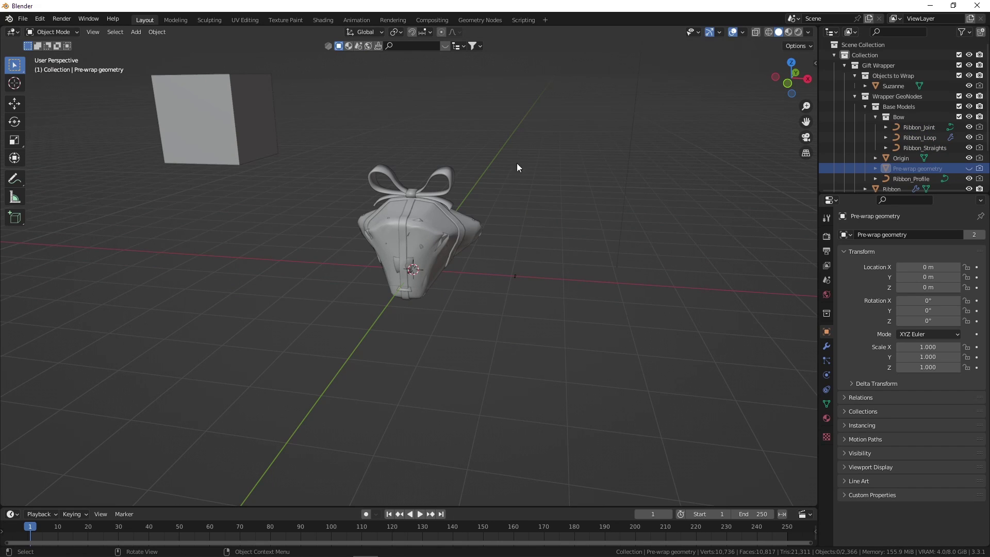
- Take Suzanne out of the Objects to Wrap collection into Collection, and put Cube into Objects to Wrap instead
{"action": "left_click", "coordinate": [244, 108]}
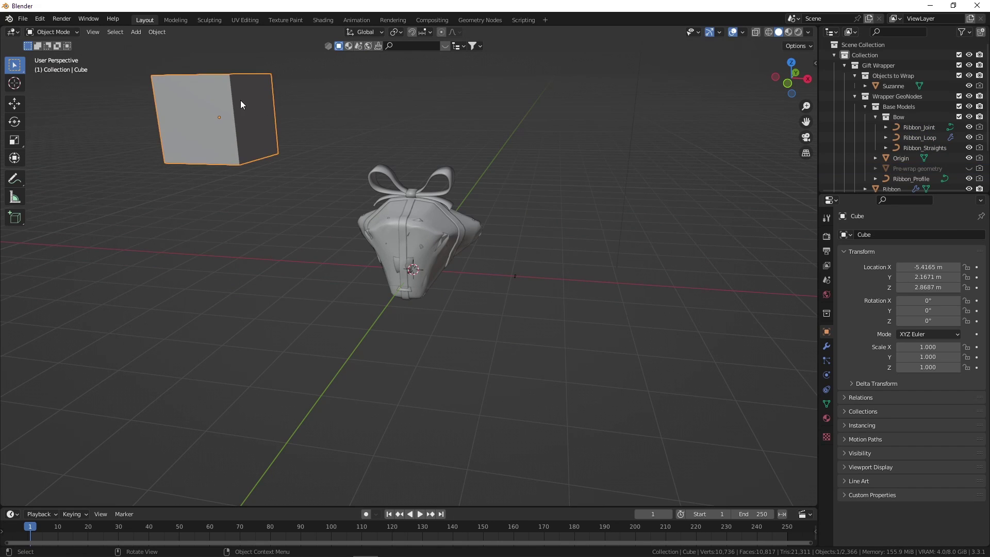
{"action": "left_click", "coordinate": [897, 86]}
{"action": "scroll", "coordinate": [898, 87], "scroll_direction": "down", "scroll_amount": 2}
{"action": "left_click_drag", "start_coordinate": [893, 69], "coordinate": [901, 146]}
{"action": "scroll", "coordinate": [901, 146], "scroll_direction": "up", "scroll_amount": 2}
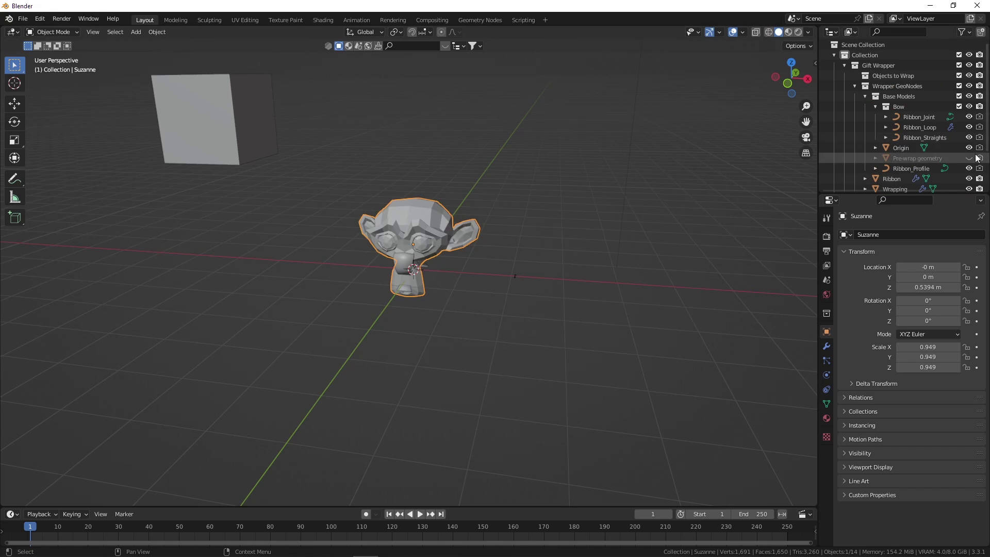
{"action": "scroll", "coordinate": [927, 106], "scroll_direction": "down", "scroll_amount": 2}
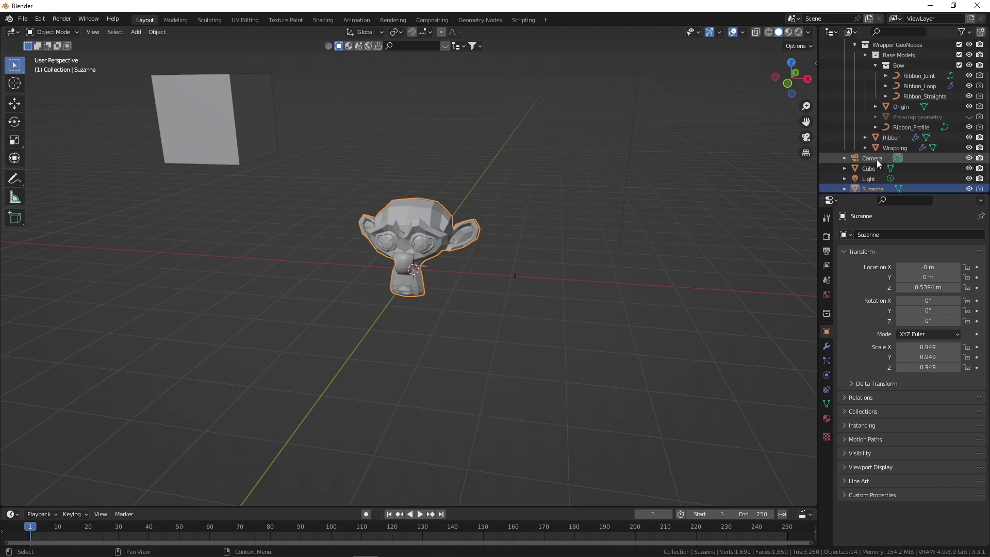
{"action": "left_click_drag", "start_coordinate": [876, 169], "coordinate": [914, 73]}
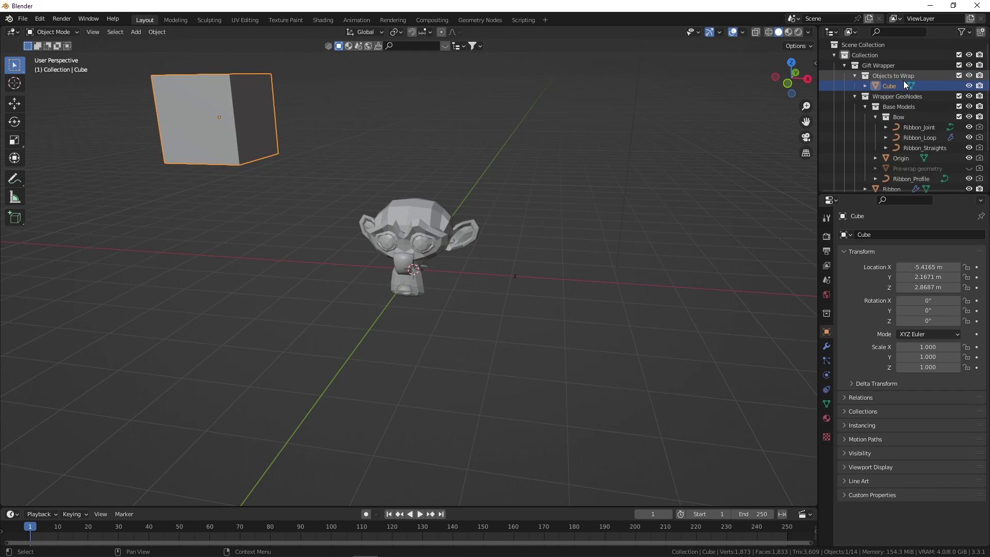
- Select the Ribbon object and set its geometry nodes modifier's Origin Object to Cube
{"action": "scroll", "coordinate": [908, 134], "scroll_direction": "down", "scroll_amount": 2}
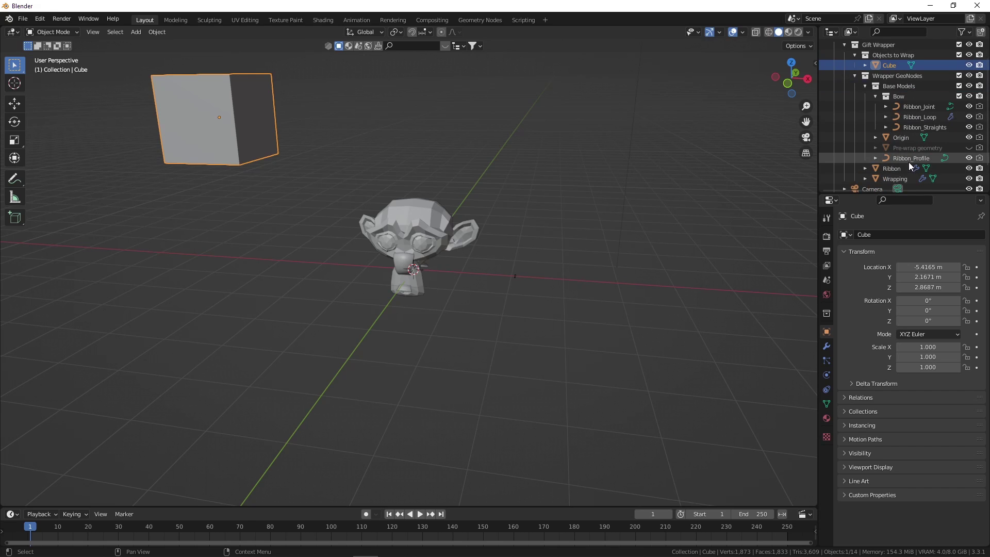
{"action": "scroll", "coordinate": [913, 155], "scroll_direction": "down", "scroll_amount": 2}
{"action": "left_click", "coordinate": [887, 146]}
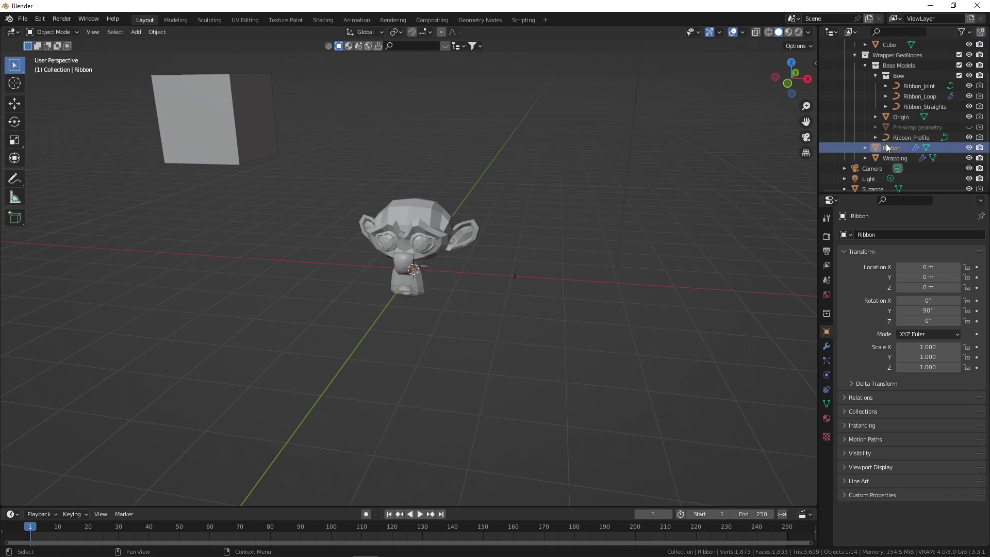
{"action": "left_click", "coordinate": [827, 346]}
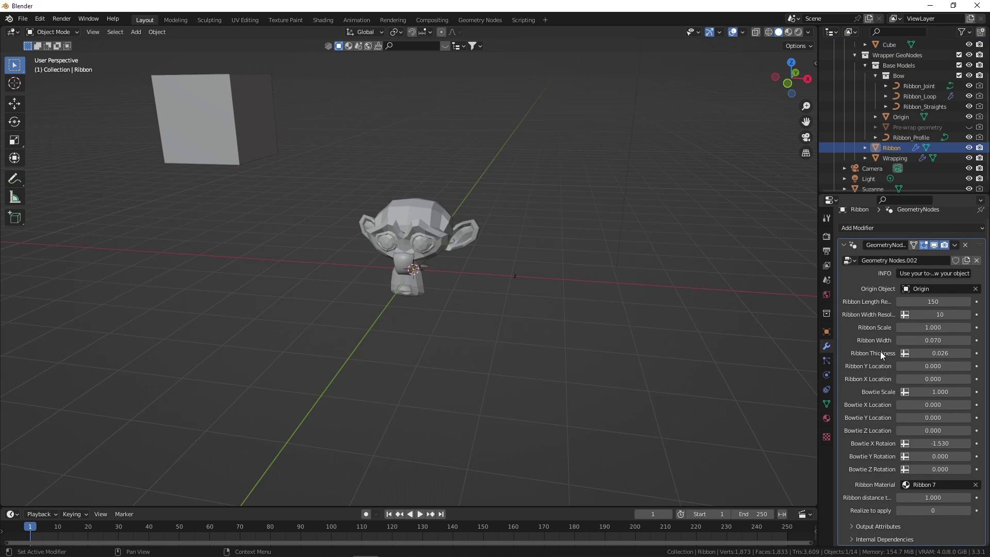
{"action": "left_click", "coordinate": [930, 290]}
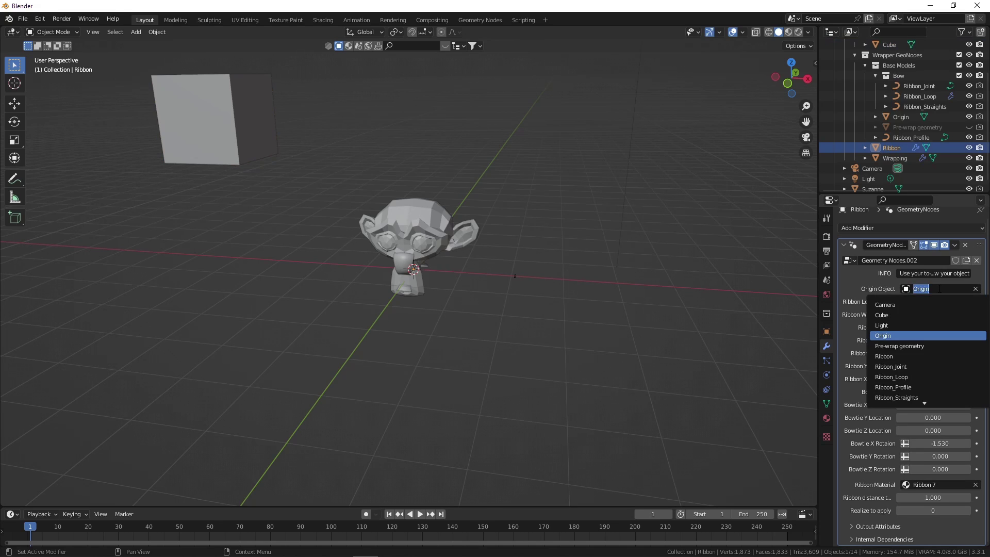
{"action": "type", "text": "cube"}
{"action": "key", "text": "Return"}
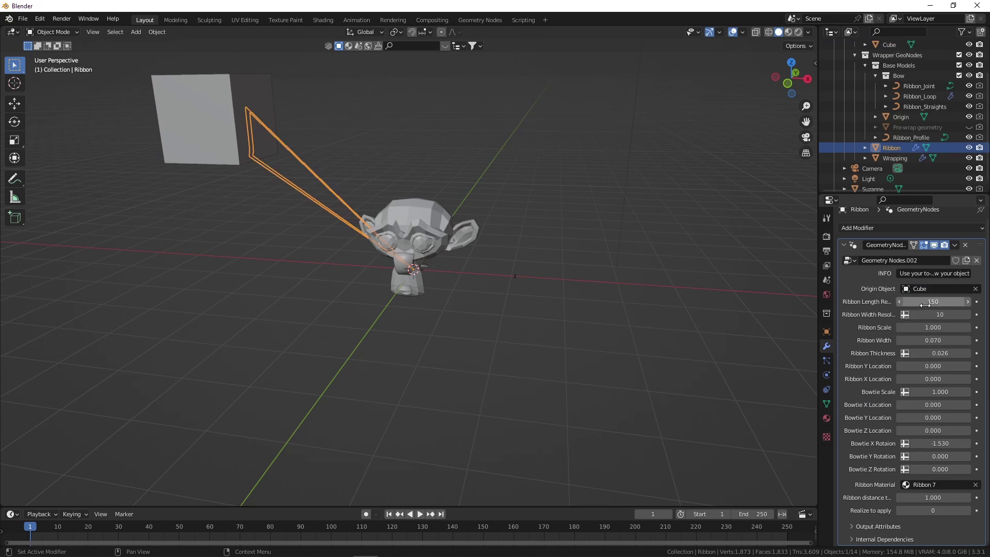
- Select the Wrapping object and set its Gift Wrapper modifier's Origin Object to Cube
{"action": "left_click", "coordinate": [944, 158]}
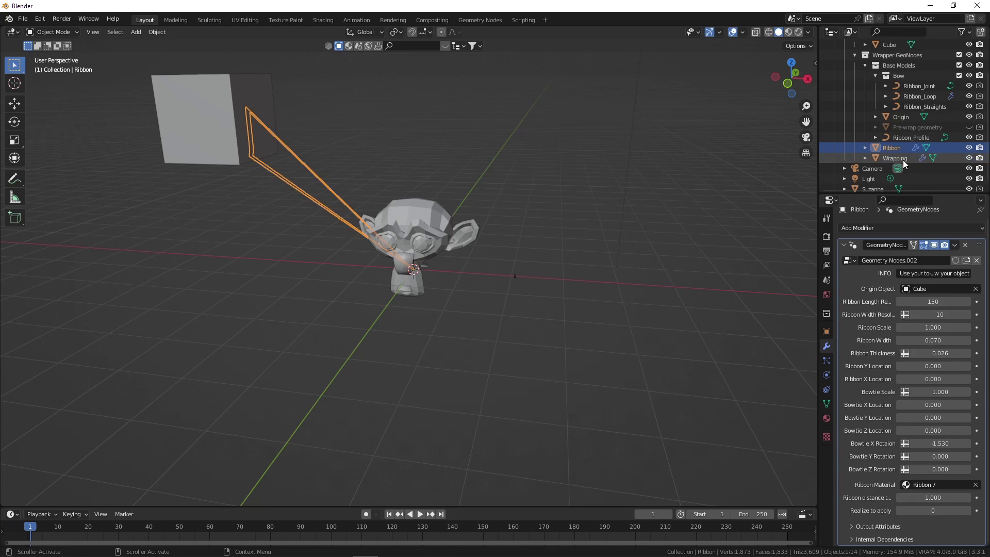
{"action": "left_click", "coordinate": [937, 290]}
{"action": "type", "text": "c"}
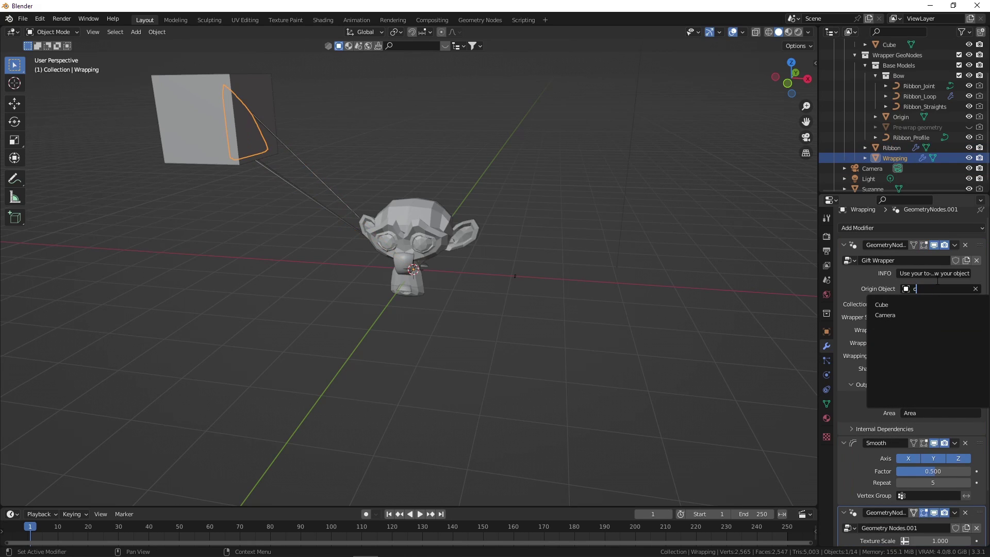
{"action": "type", "text": "ube"}
{"action": "left_click", "coordinate": [892, 305]}
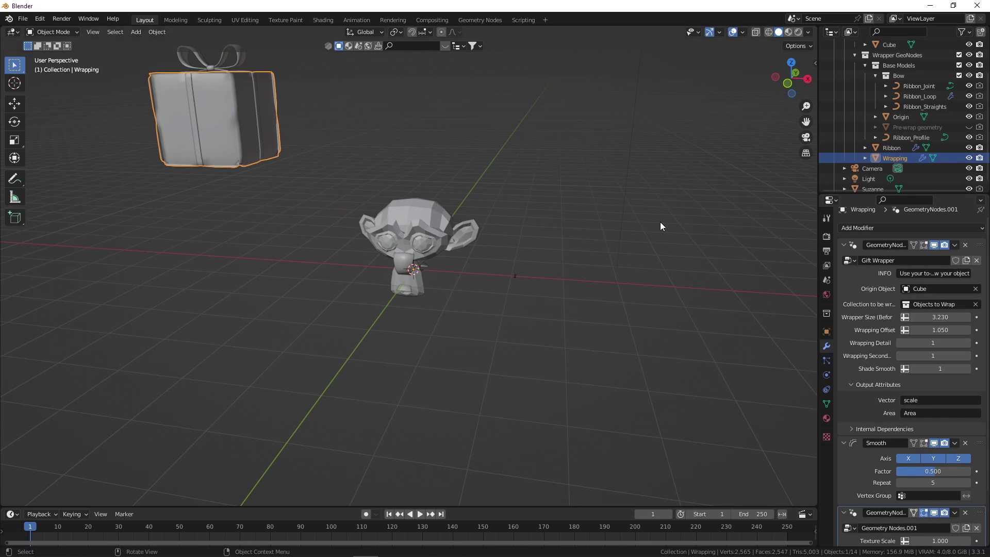
- Select the cube inside the wrapping and scale it up until it extends beyond the wrapping paper
{"action": "middle_click_drag", "start_coordinate": [247, 116], "coordinate": [355, 159]}
{"action": "left_click", "coordinate": [241, 107]}
{"action": "scroll", "coordinate": [244, 106], "scroll_direction": "down", "scroll_amount": 3}
{"action": "scroll", "coordinate": [361, 173], "scroll_direction": "up", "scroll_amount": 4}
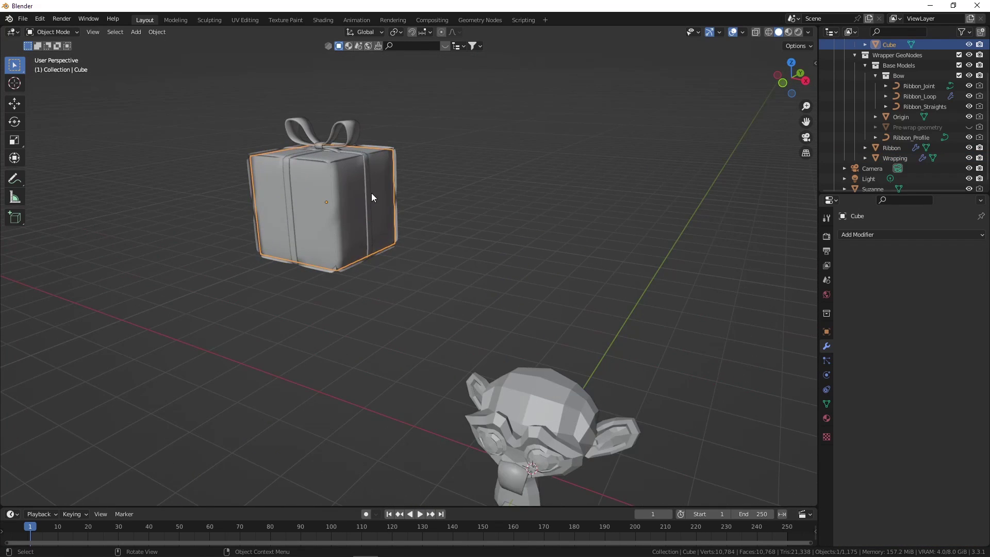
{"action": "scroll", "coordinate": [374, 193], "scroll_direction": "down", "scroll_amount": 3}
{"action": "key", "text": "s"}
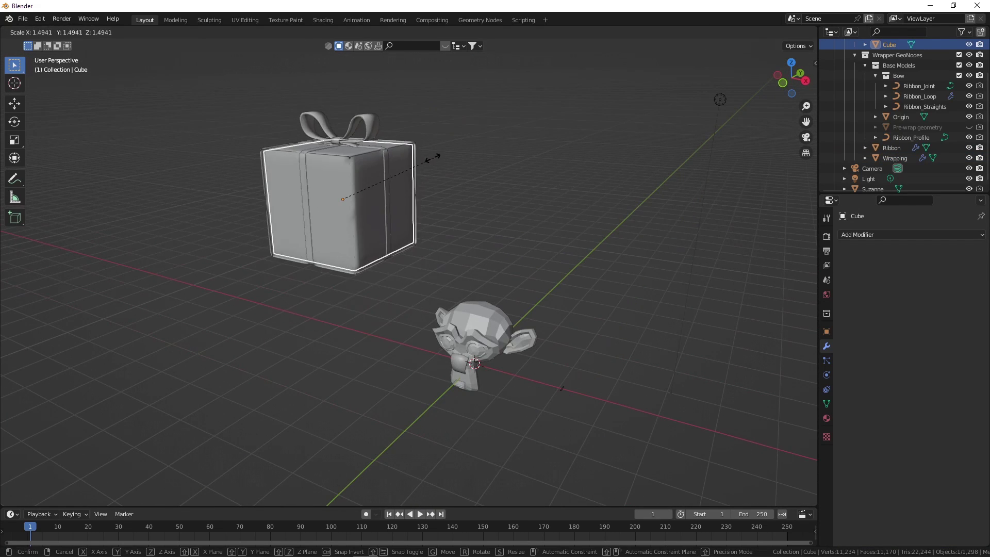
{"action": "left_click", "coordinate": [548, 120]}
- Increase the Wrapper Size of the Wrapping object's Gift Wrapper modifier until the paper encloses the enlarged cube
{"action": "left_click", "coordinate": [292, 202]}
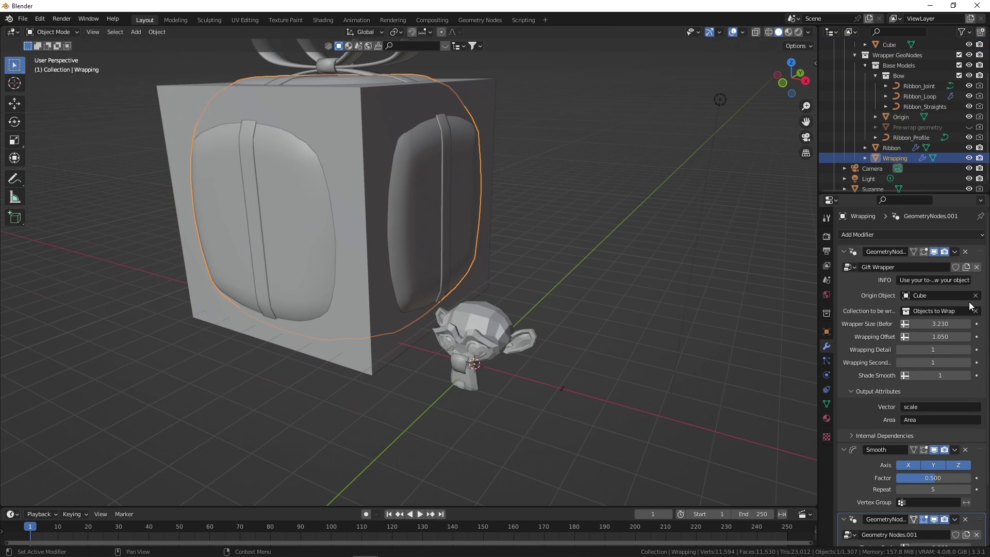
{"action": "left_click_drag", "start_coordinate": [939, 323], "coordinate": [972, 323]}
{"action": "scroll", "coordinate": [356, 253], "scroll_direction": "down", "scroll_amount": 4}
- Select the wrapped cube and scale it down, cancelling a brief rotation beforehand
{"action": "left_click", "coordinate": [354, 193]}
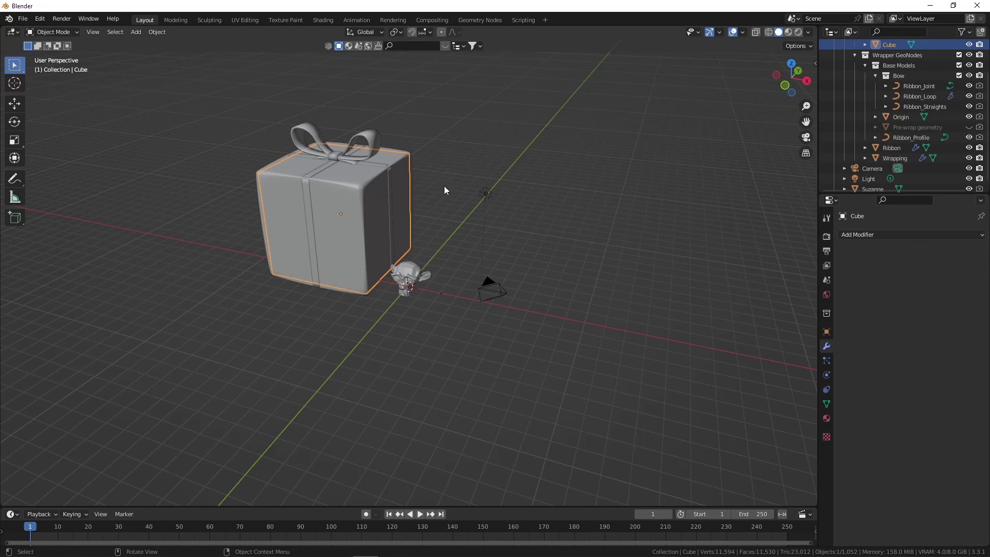
{"action": "key", "text": "r"}
{"action": "key", "text": "Escape"}
{"action": "key", "text": "s"}
{"action": "left_click", "coordinate": [432, 198]}
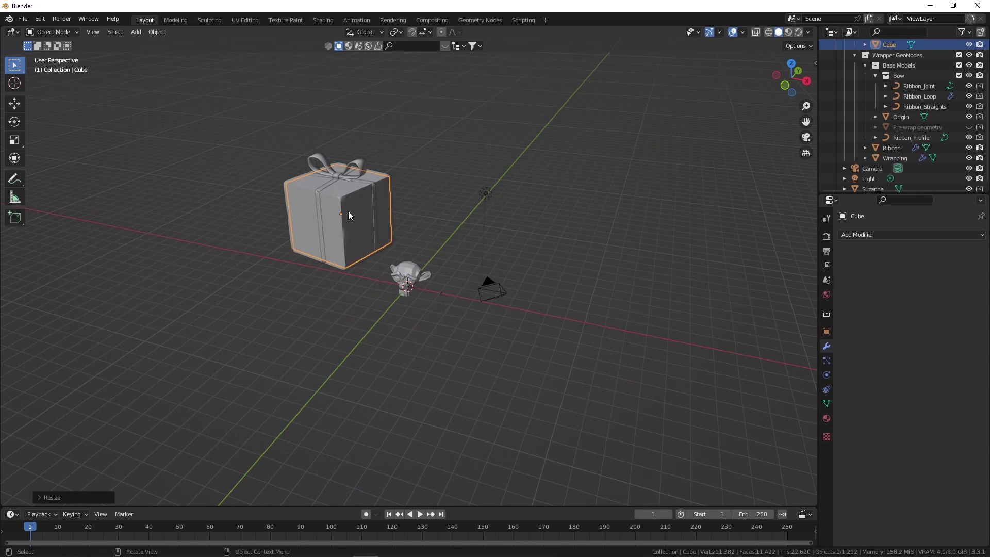
- Move the wrapped cube freely to a new position high above Suzanne
{"action": "middle_click_drag", "start_coordinate": [348, 212], "coordinate": [278, 179]}
{"action": "key", "text": "g"}
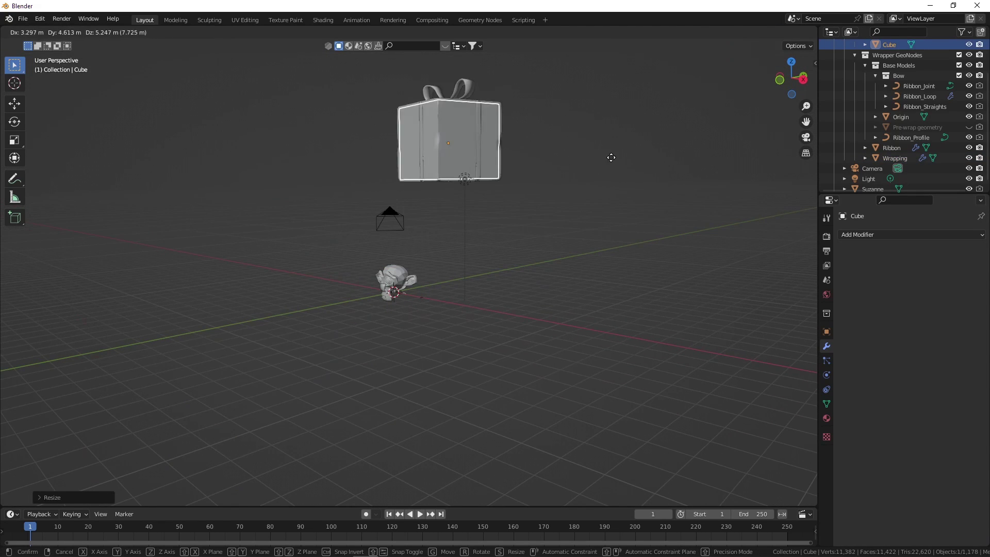
{"action": "left_click", "coordinate": [643, 143]}
{"action": "middle_click_drag", "start_coordinate": [605, 151], "coordinate": [434, 146]}
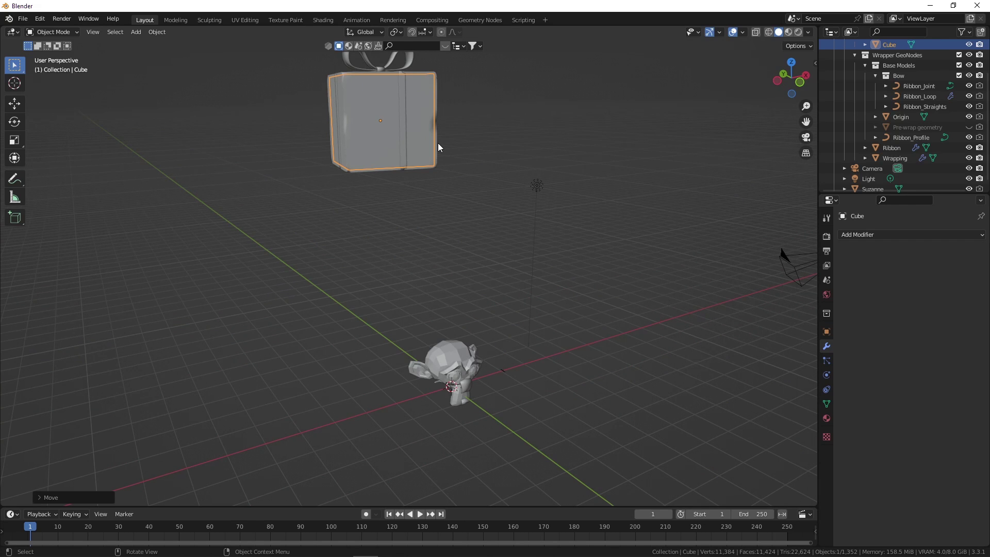
{"action": "mouse_move", "coordinate": [437, 144]}
{"action": "middle_mouse_down"}
{"action": "mouse_move", "coordinate": [457, 135]}
{"action": "mouse_move", "coordinate": [322, 146]}
{"action": "mouse_move", "coordinate": [311, 119]}
{"action": "mouse_move", "coordinate": [345, 150]}
{"action": "mouse_move", "coordinate": [440, 153]}
{"action": "middle_mouse_up"}
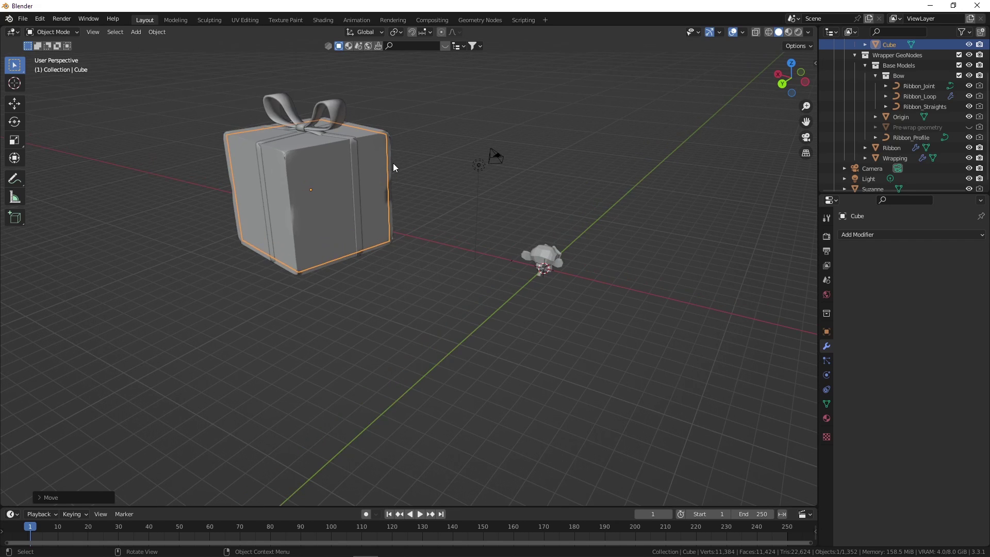
{"action": "middle_click_drag", "start_coordinate": [316, 166], "coordinate": [407, 166]}
{"action": "middle_click_drag", "start_coordinate": [304, 172], "coordinate": [292, 182]}
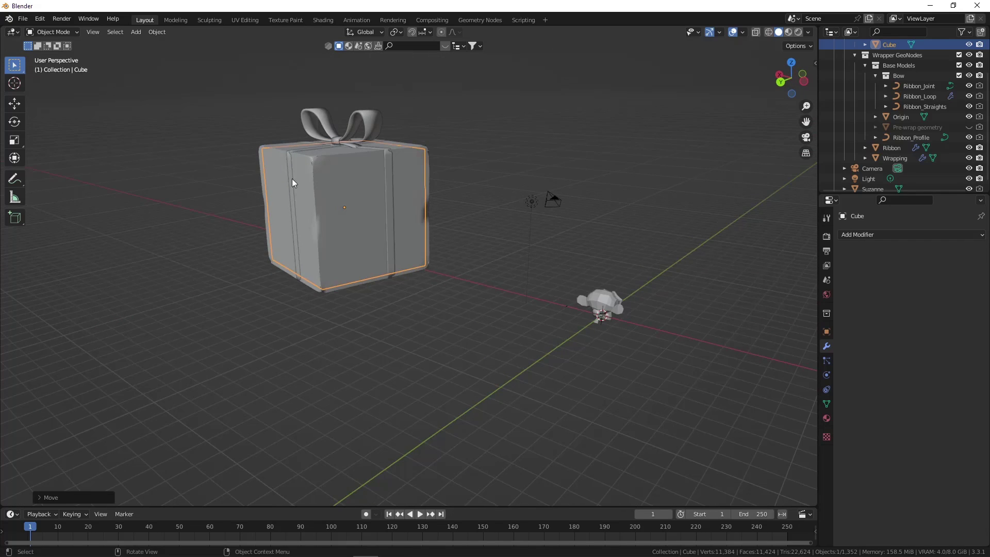